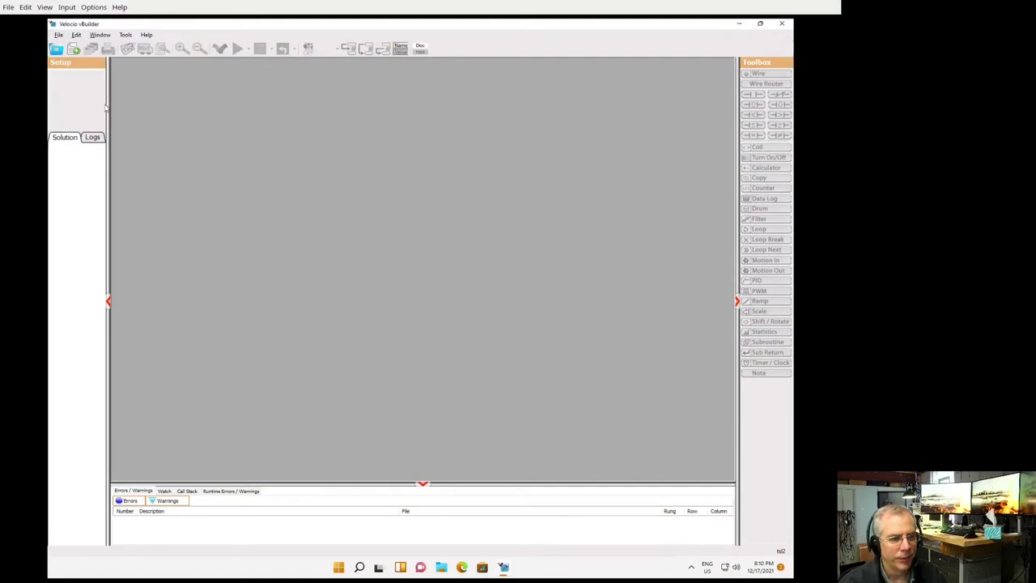
- Reopen vProject.viof from Recent Projects and maximize its flowchart window
click(59, 37)
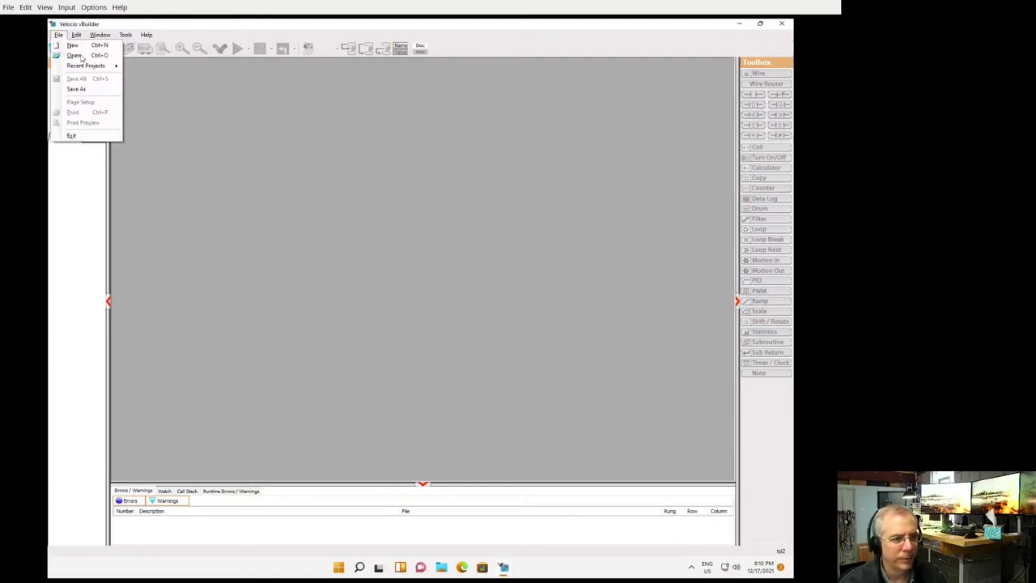
mouse_move(97, 71)
click(174, 66)
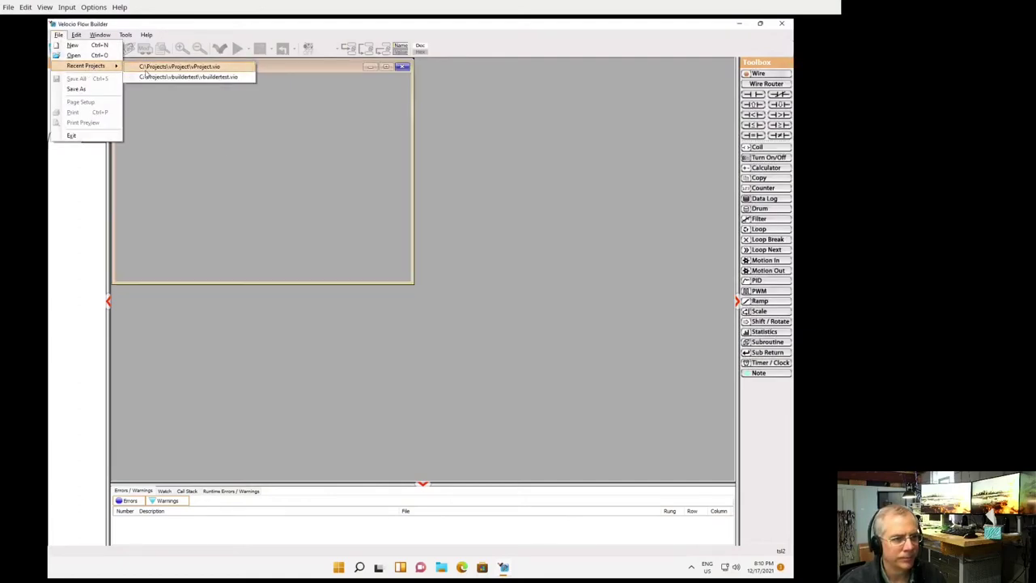
click(387, 67)
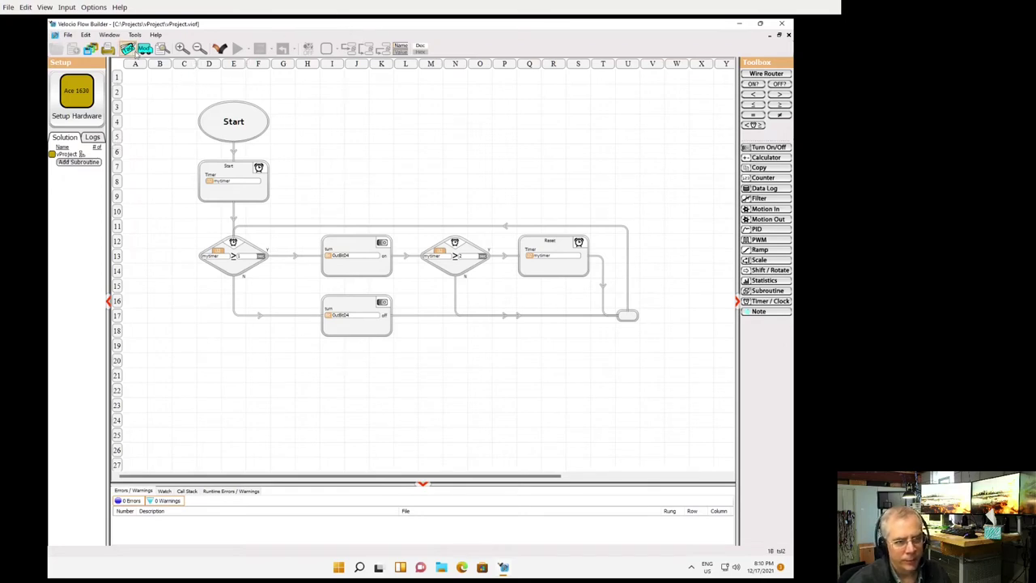
- Review the Output bit tags OutBitD4 through OutBitD6 in the tag list, then close it
click(128, 49)
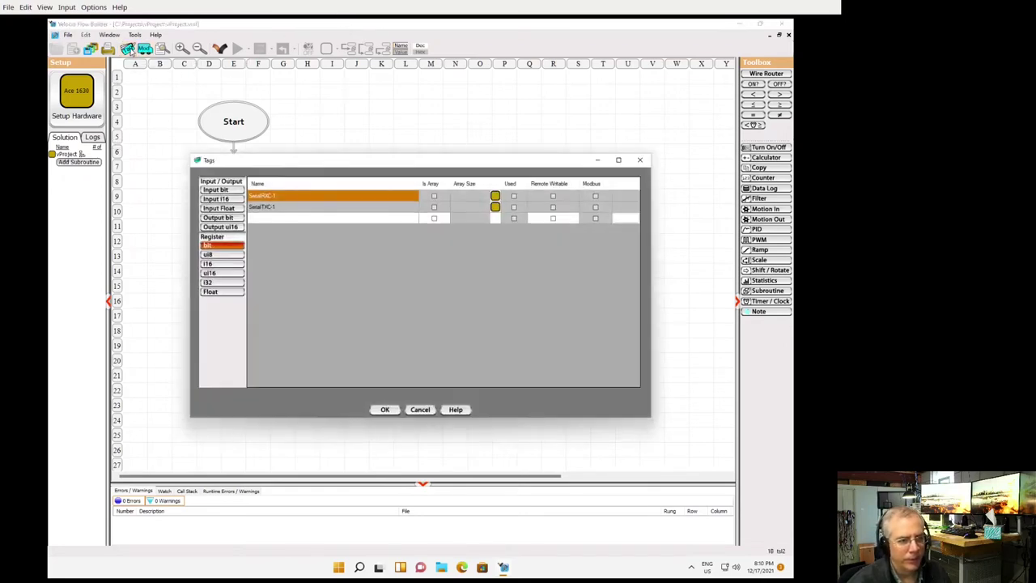
click(223, 217)
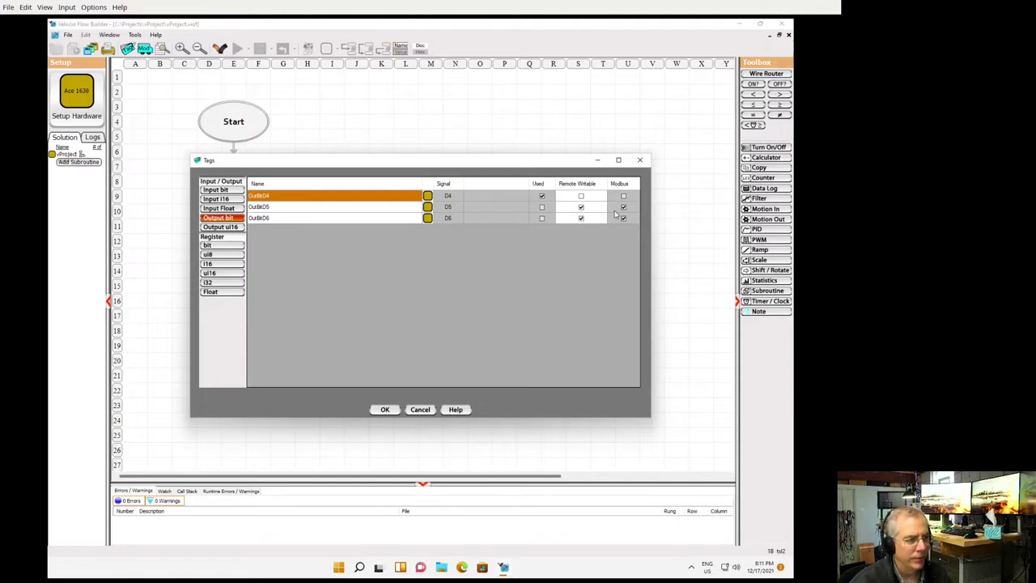
click(639, 160)
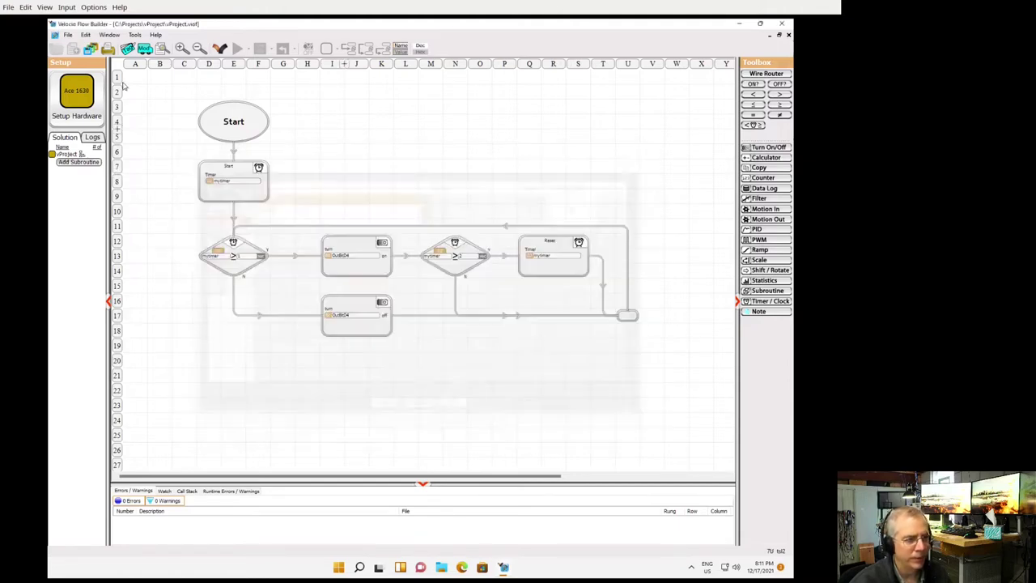
- Confirm OutBitD5 and OutBitD6 are writable bits at Modbus addresses 1 and 2, then accept
click(145, 49)
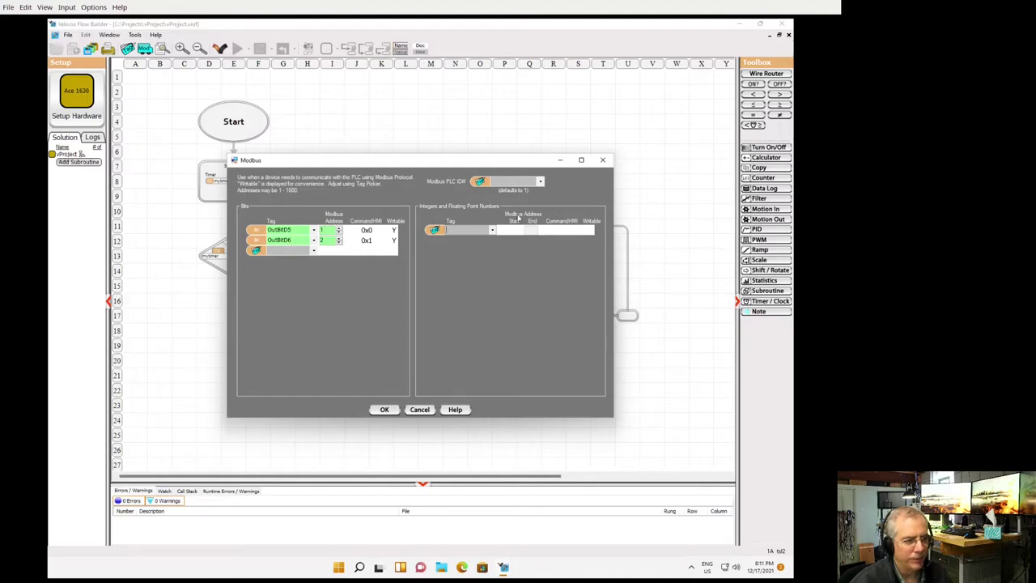
click(382, 410)
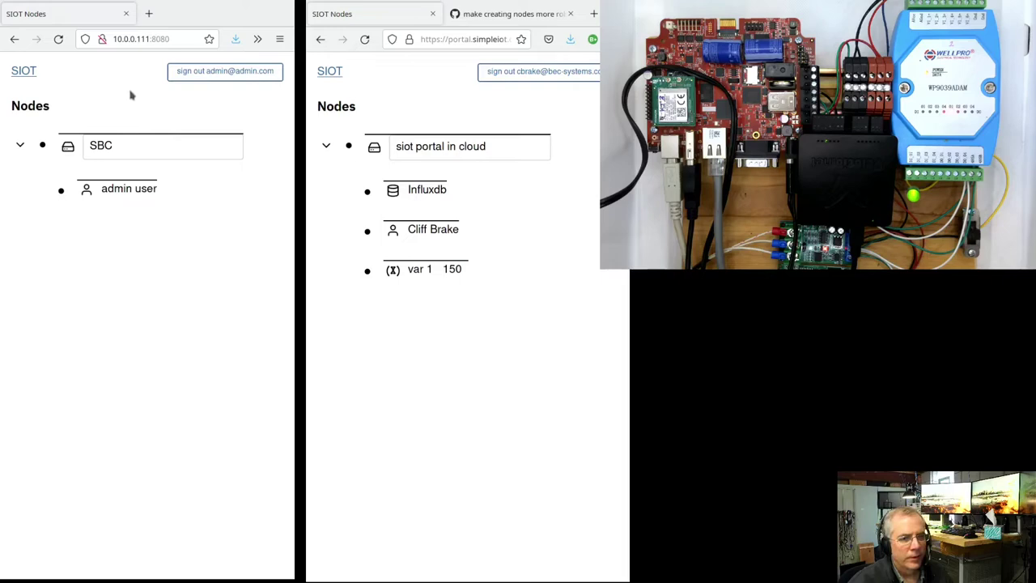
- Add a new Modbus node under the SBC node
click(133, 141)
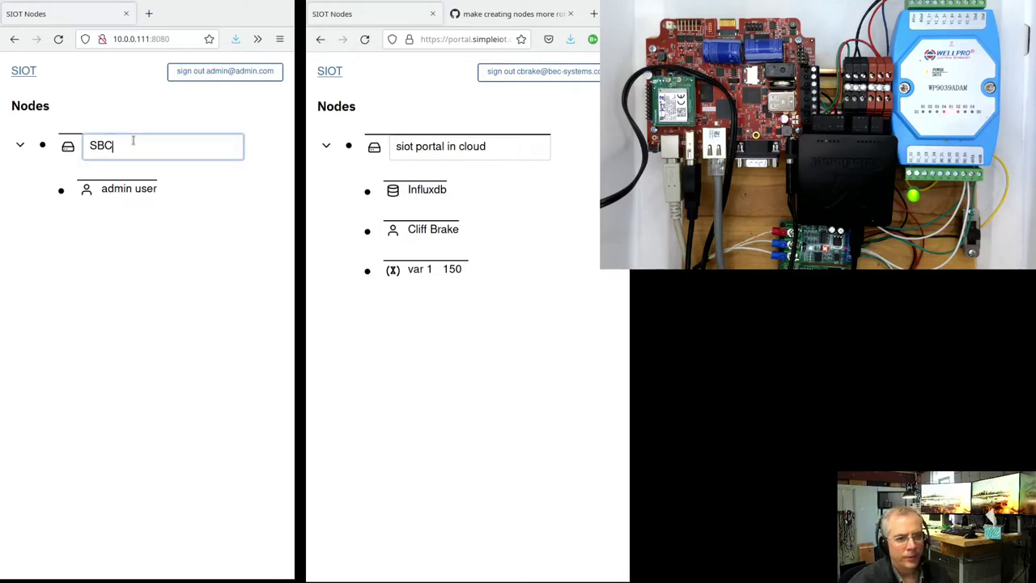
click(122, 262)
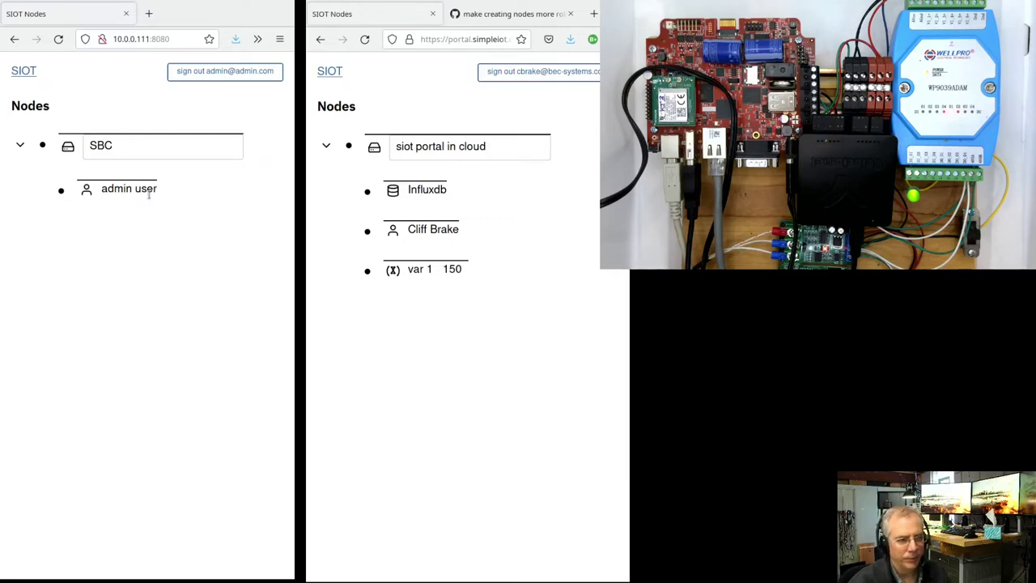
click(42, 145)
click(68, 305)
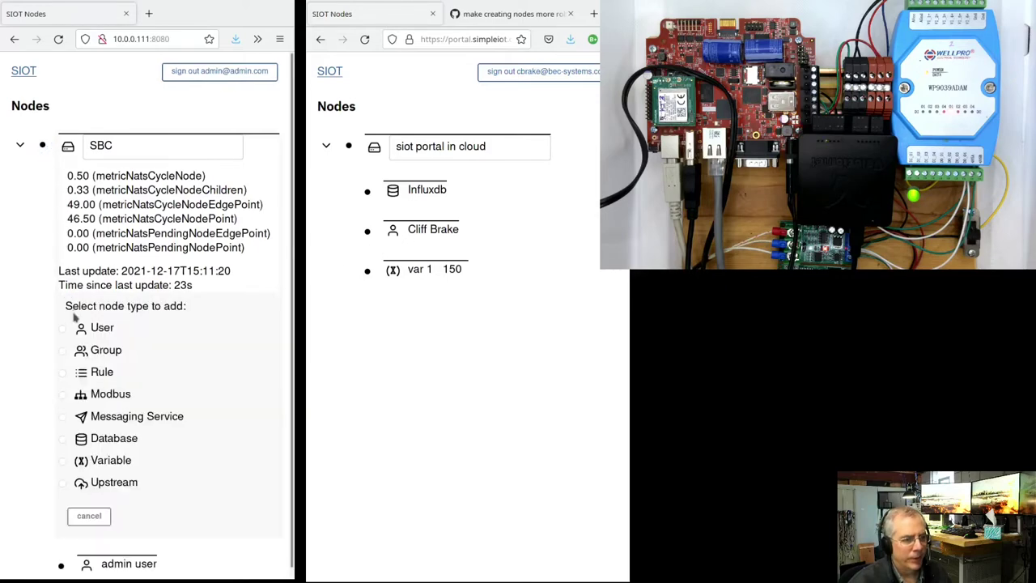
click(63, 394)
click(83, 515)
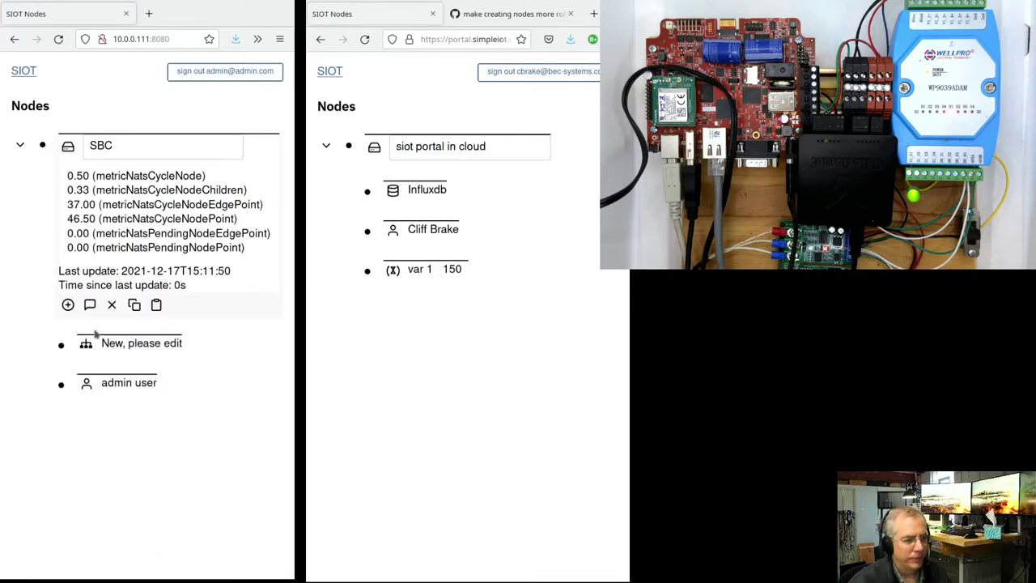
- Name the Modbus node PLC and make it an RTU client
click(61, 345)
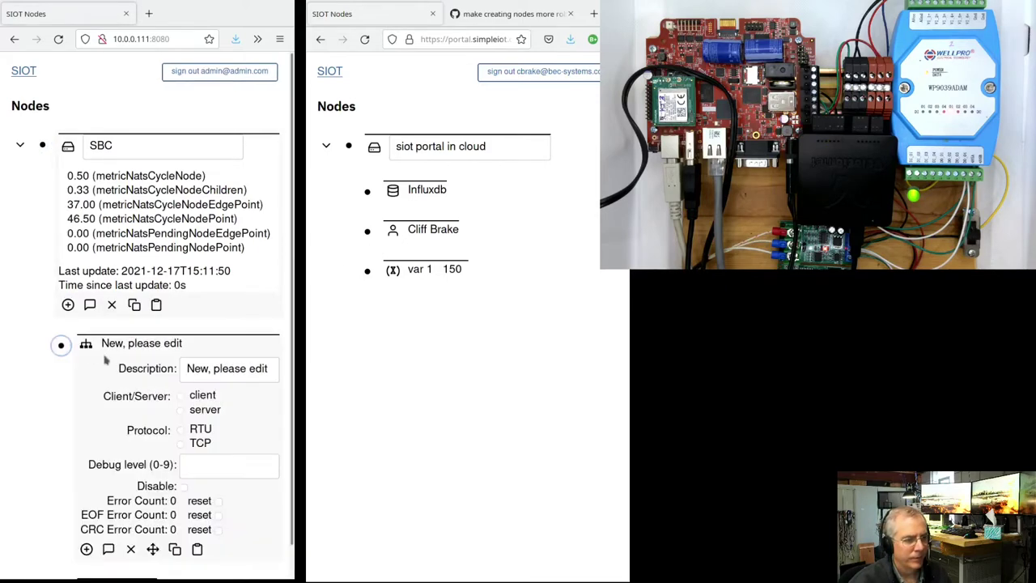
triple_click(264, 369)
text(PLC)
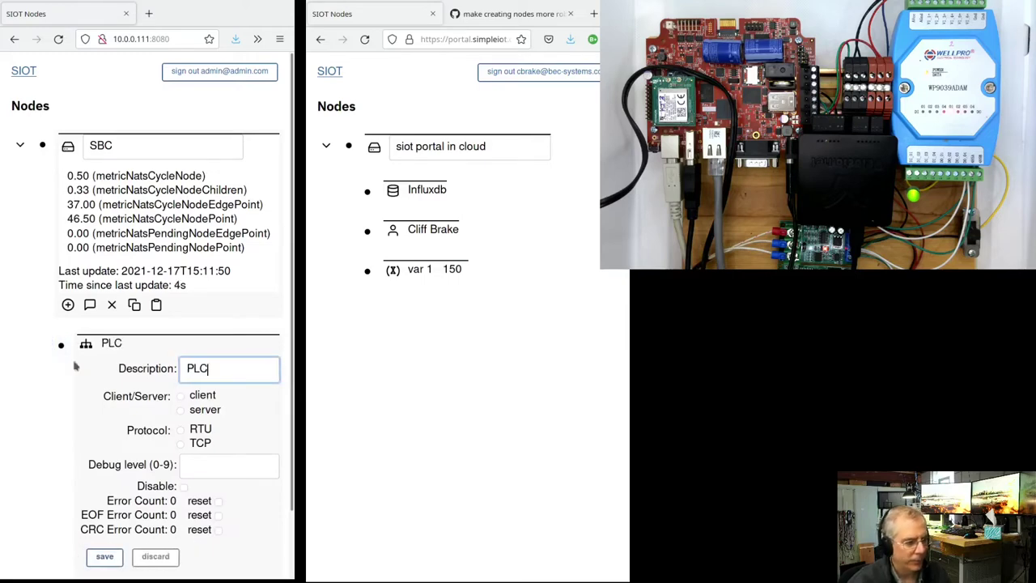
click(180, 395)
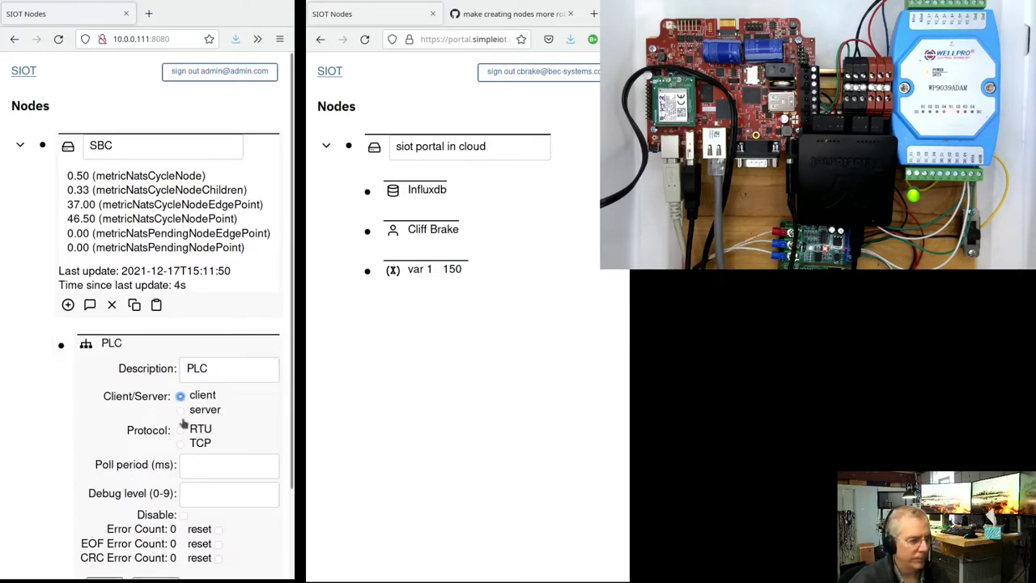
click(181, 430)
- Set port /dev/ttyACM0, 9600 baud, 1000 ms poll period and debug level 1, then save
click(200, 465)
text(/)
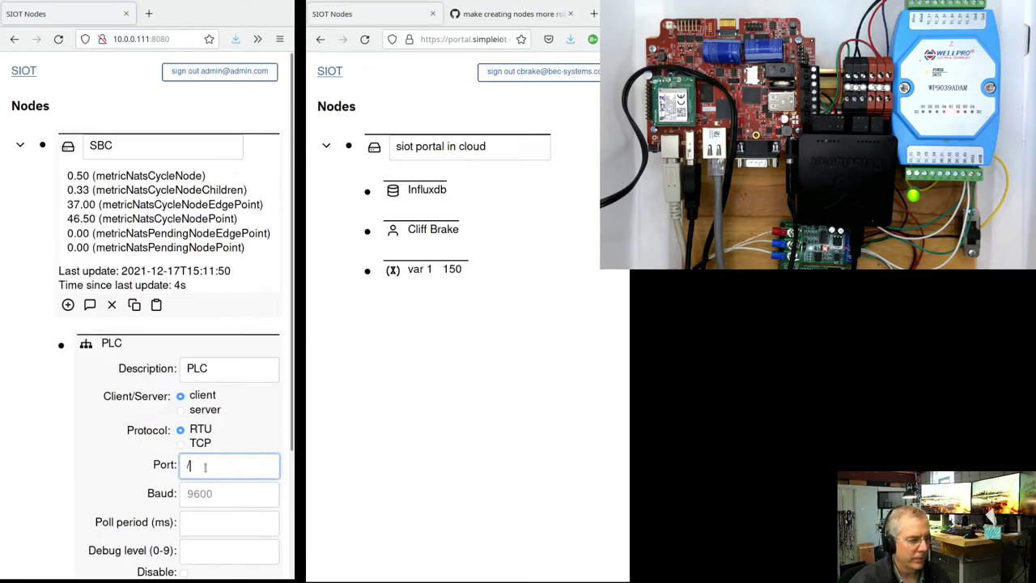
text(dev/ttyA)
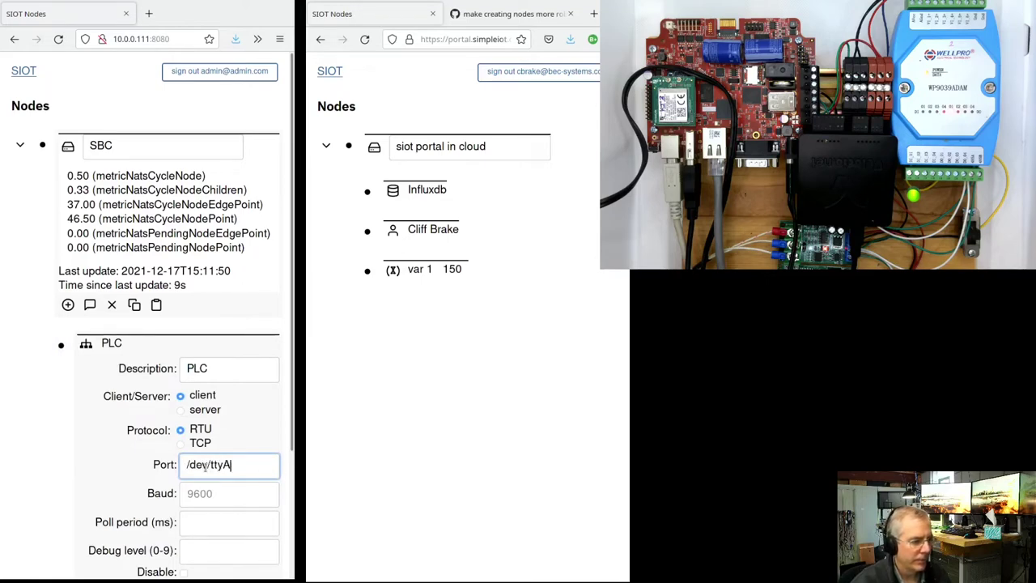
text(CM0)
key(Tab)
text(9600)
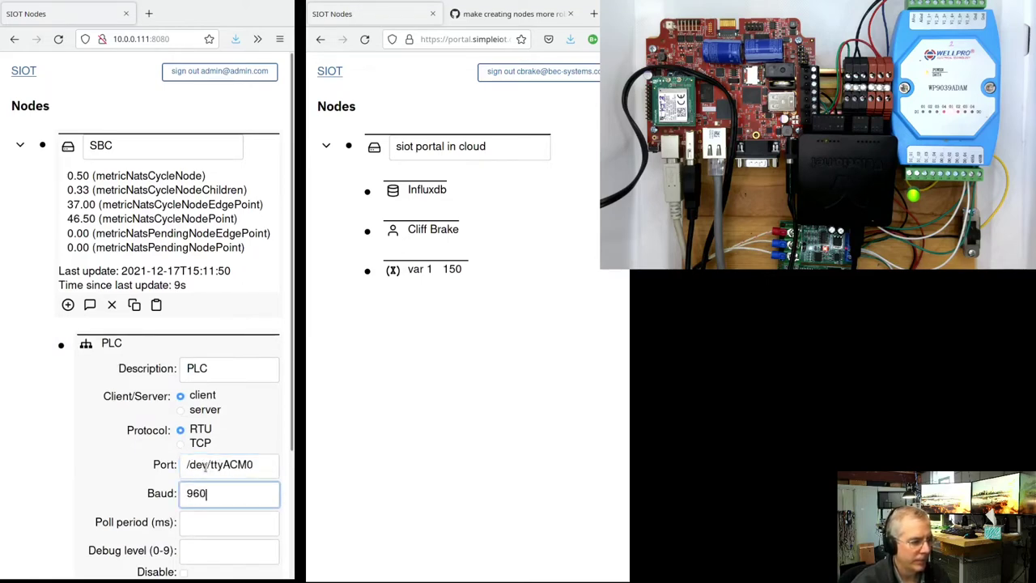
key(Tab)
text(1000)
key(Tab)
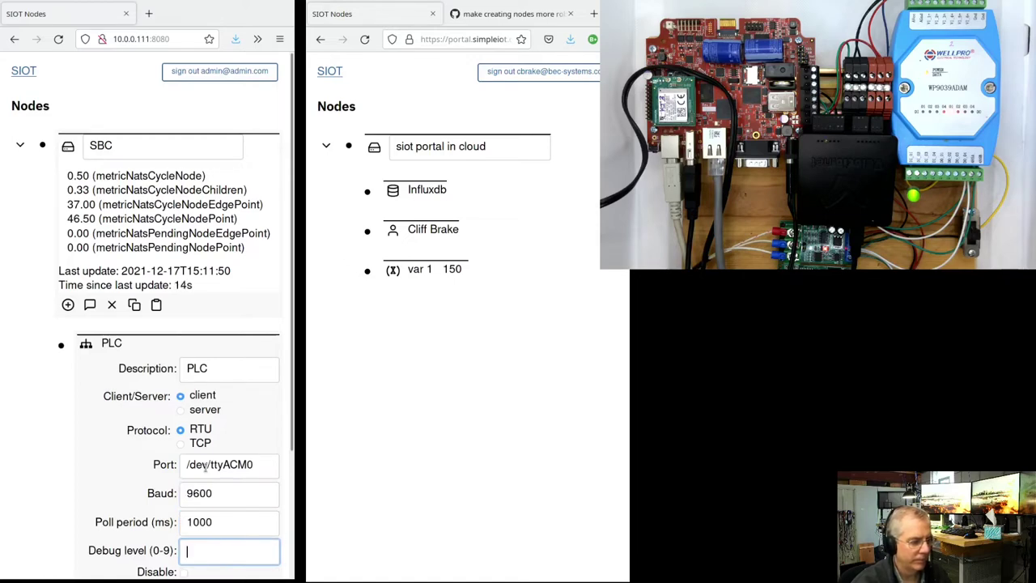
text(1)
scroll(127, 413, down, 3)
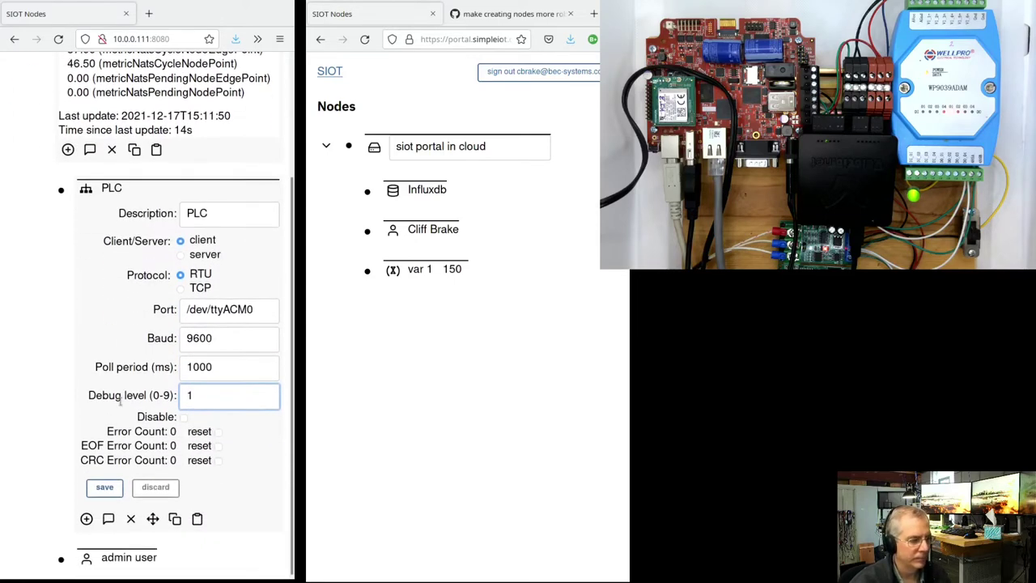
click(105, 486)
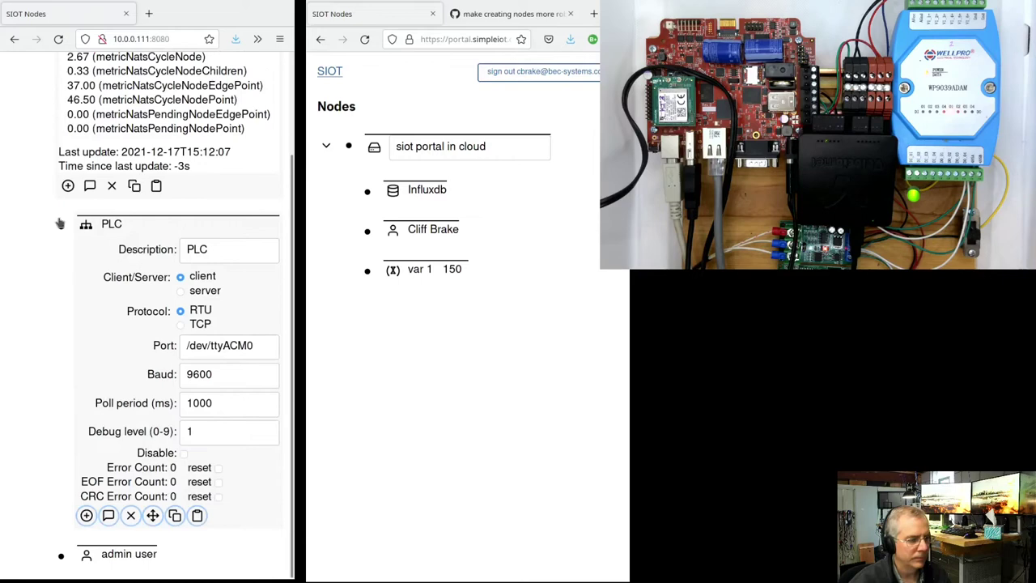
- Add two Modbus IO child nodes under PLC
click(60, 226)
click(60, 345)
scroll(81, 398, down, 3)
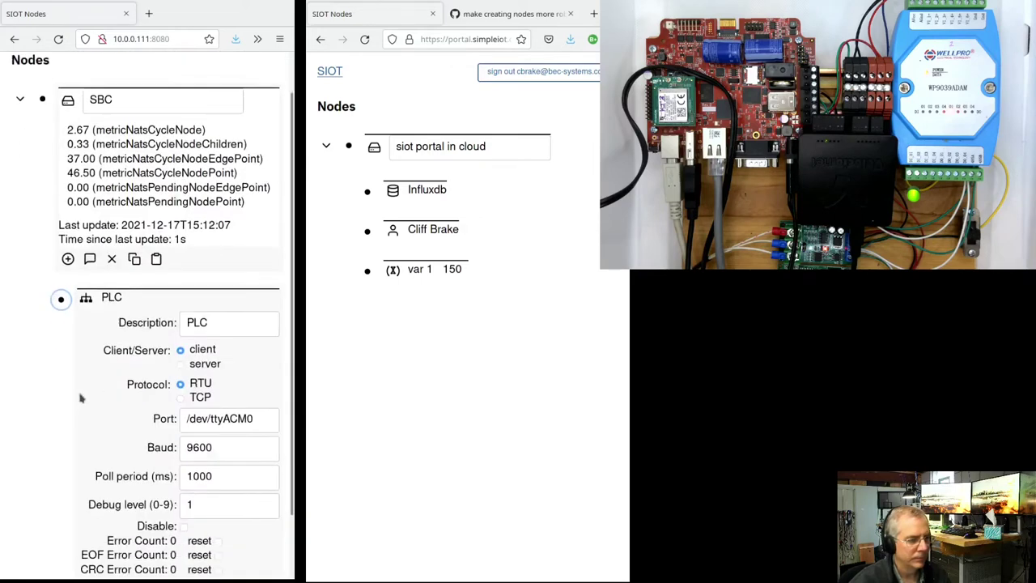
scroll(87, 485, down, 2)
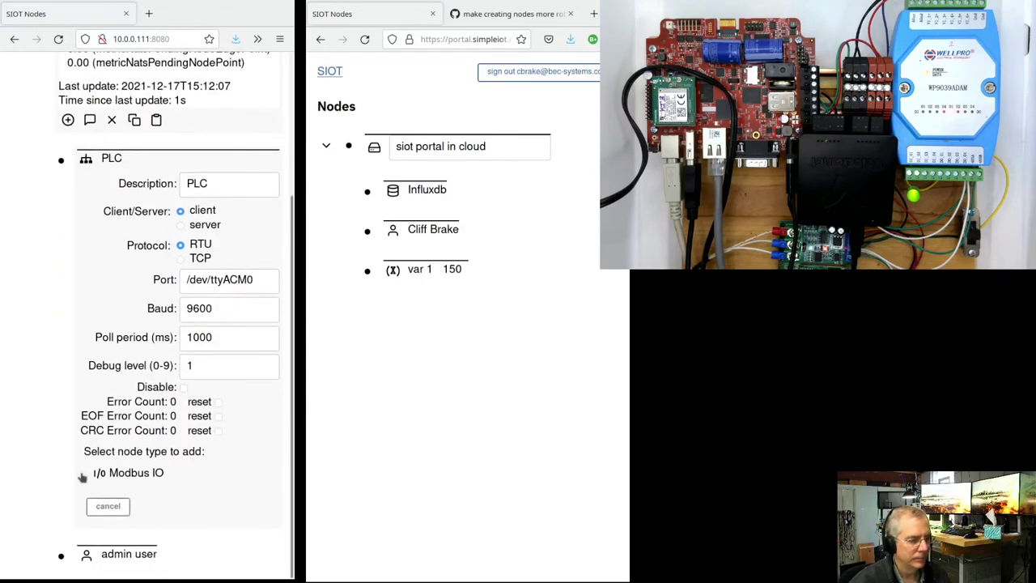
click(83, 472)
click(101, 505)
click(87, 515)
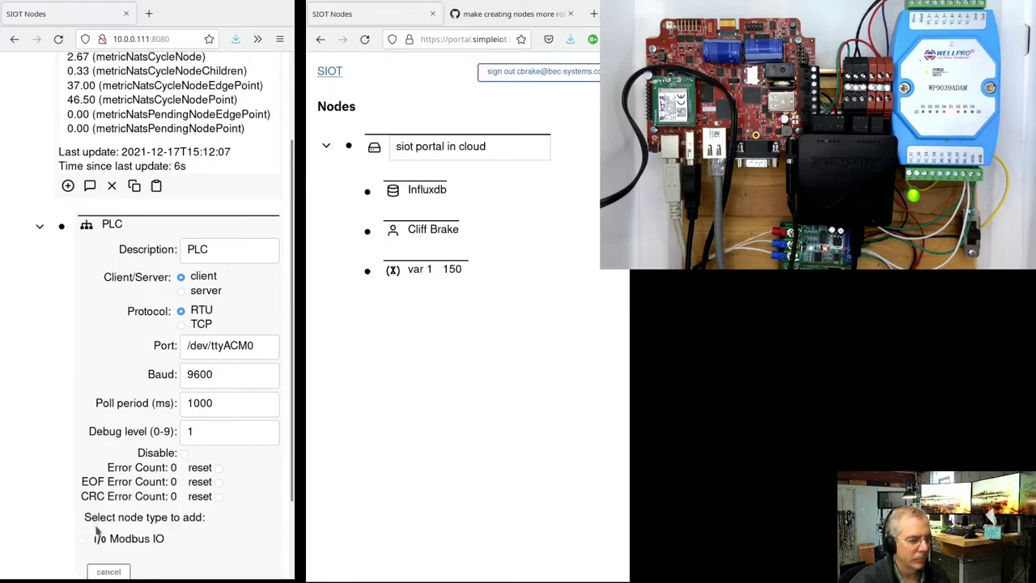
click(82, 540)
click(102, 570)
scroll(51, 296, down, 1)
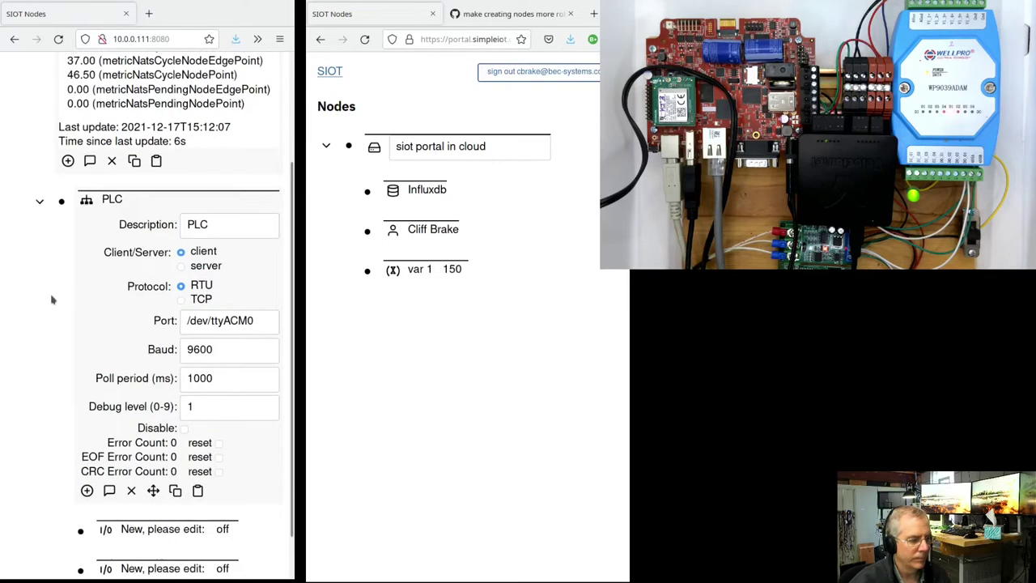
click(61, 173)
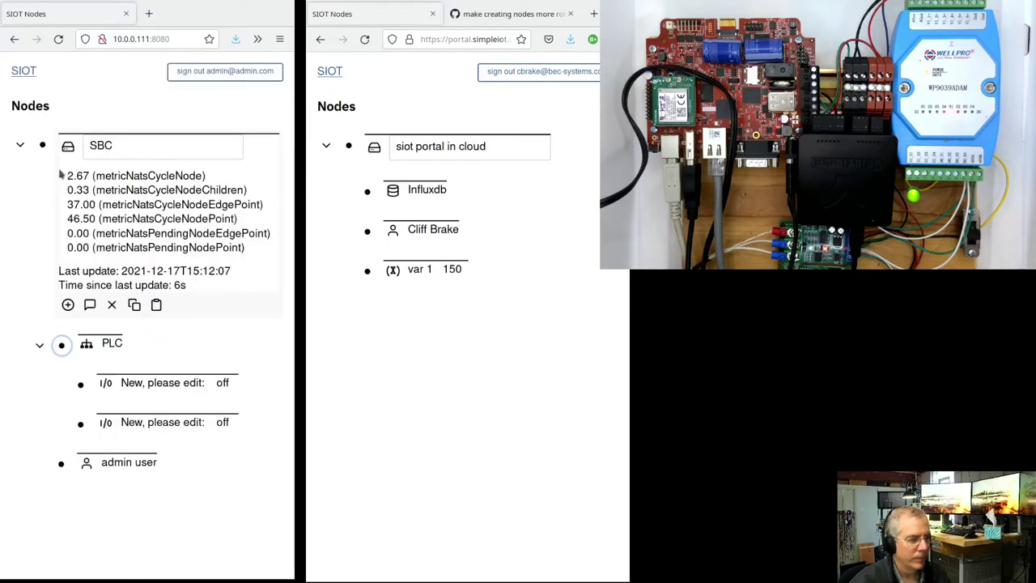
- Give the first I/O node description D5, ID 1 and address 0
click(79, 383)
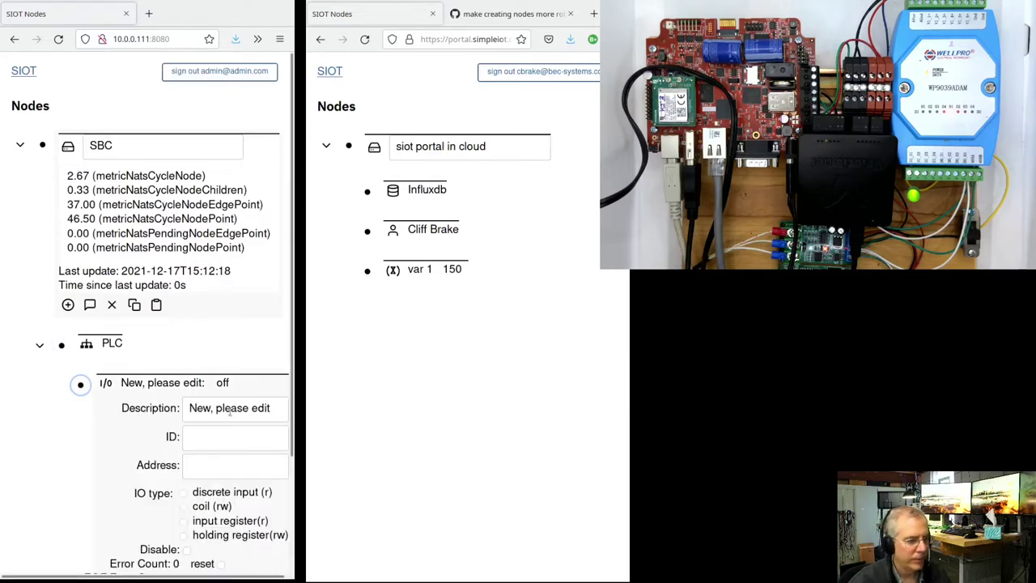
triple_click(273, 410)
text(D5)
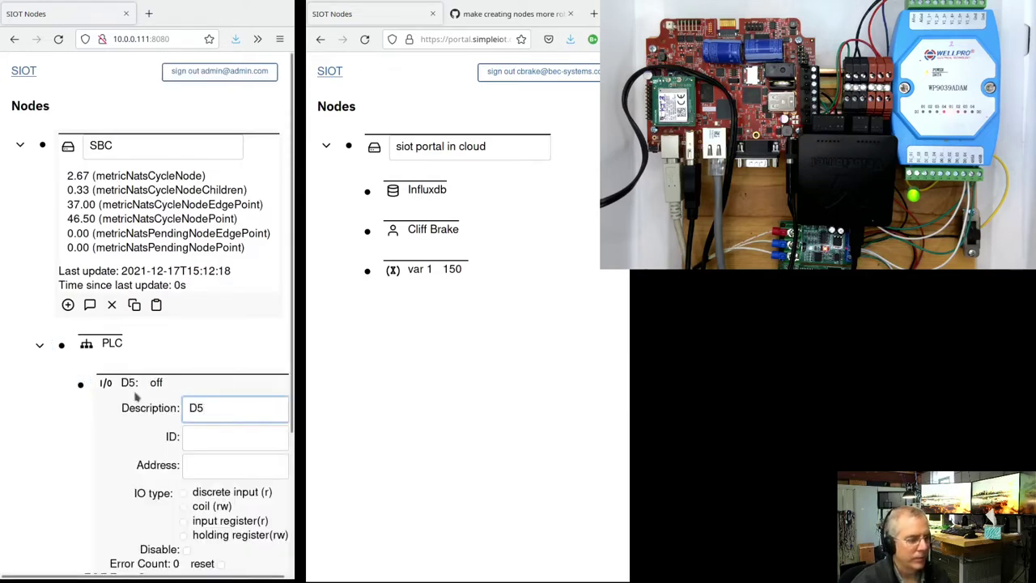
key(Tab)
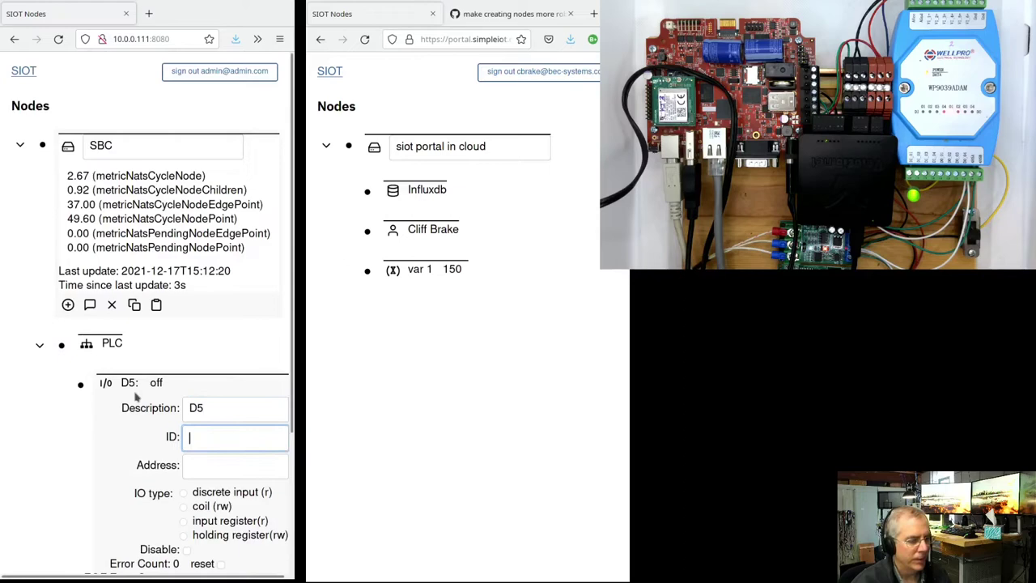
text(1)
key(Tab)
text(0)
- Make D5 a read-write coil and save it
key(Tab)
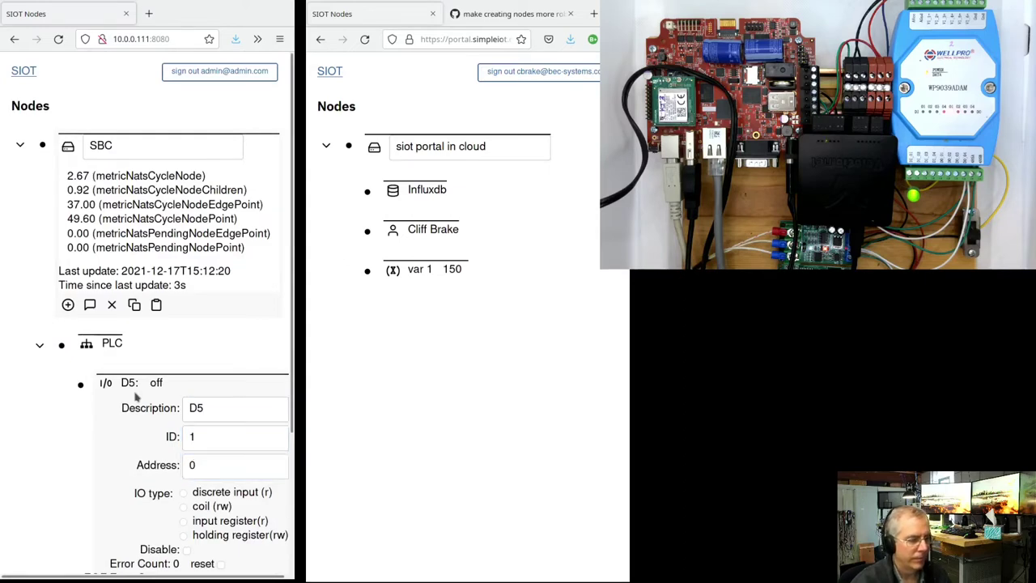
key(Down)
scroll(135, 391, down, 1)
scroll(116, 472, down, 3)
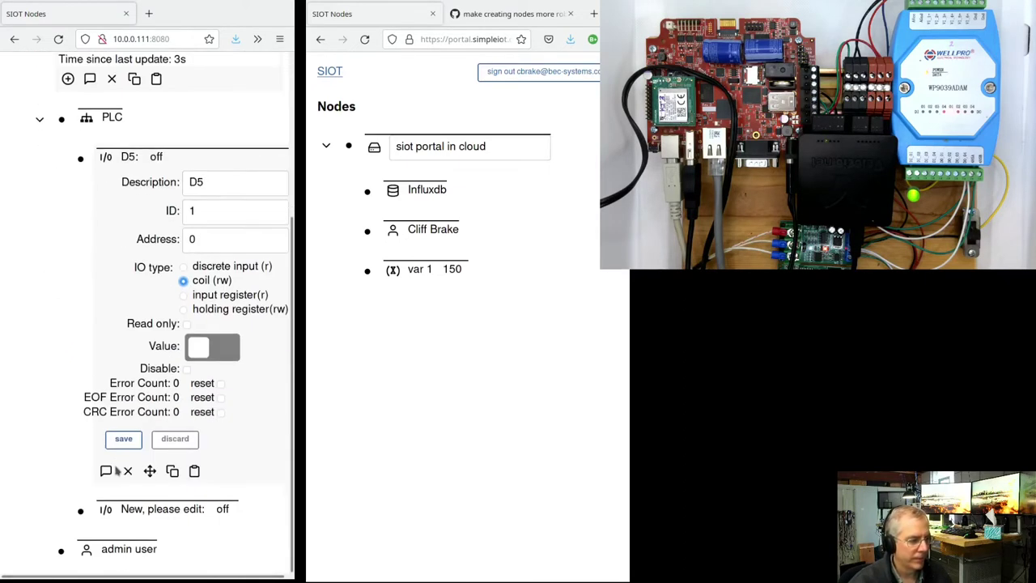
click(119, 437)
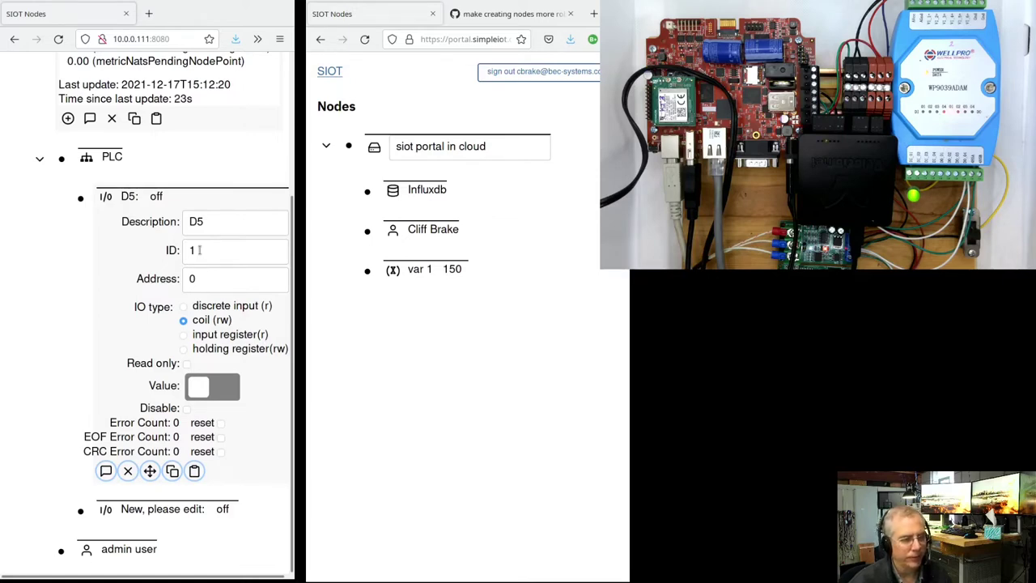
click(204, 281)
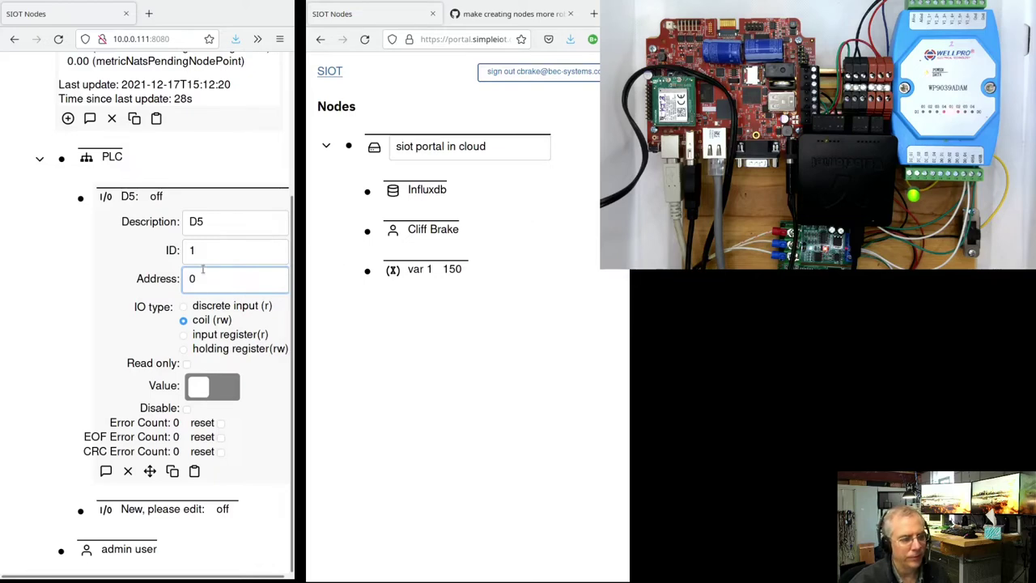
- Configure the second I/O node as D6 with ID 1 and address 1, save it, and collapse it
click(80, 198)
click(80, 424)
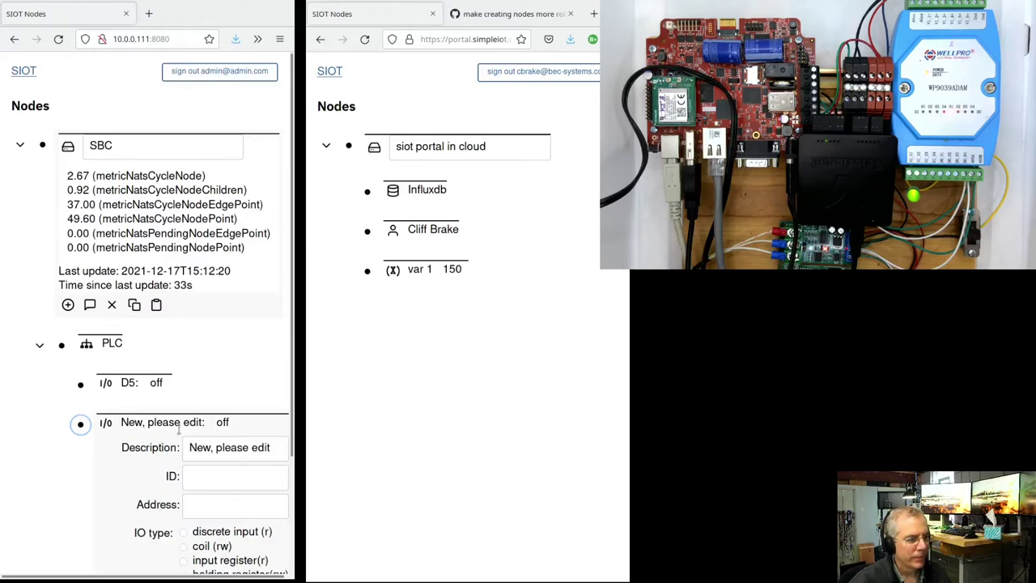
triple_click(269, 444)
text(D6)
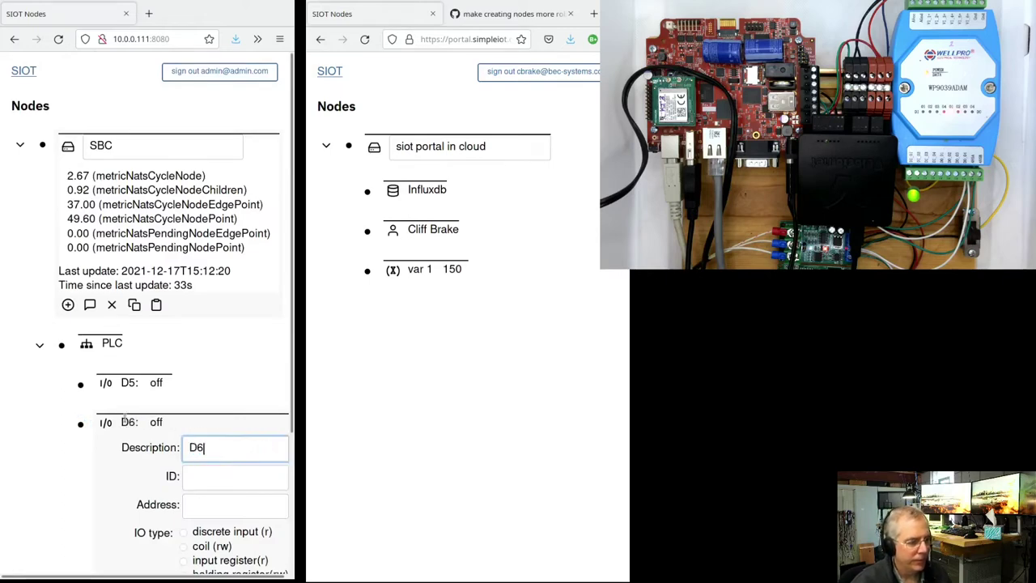
key(Tab)
text(1)
key(Tab)
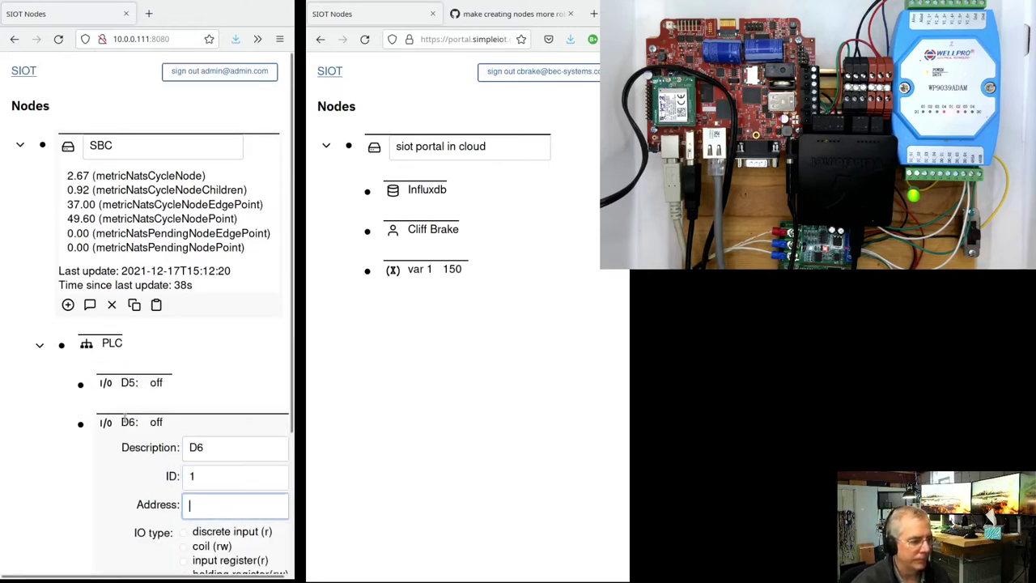
text(1)
key(Tab)
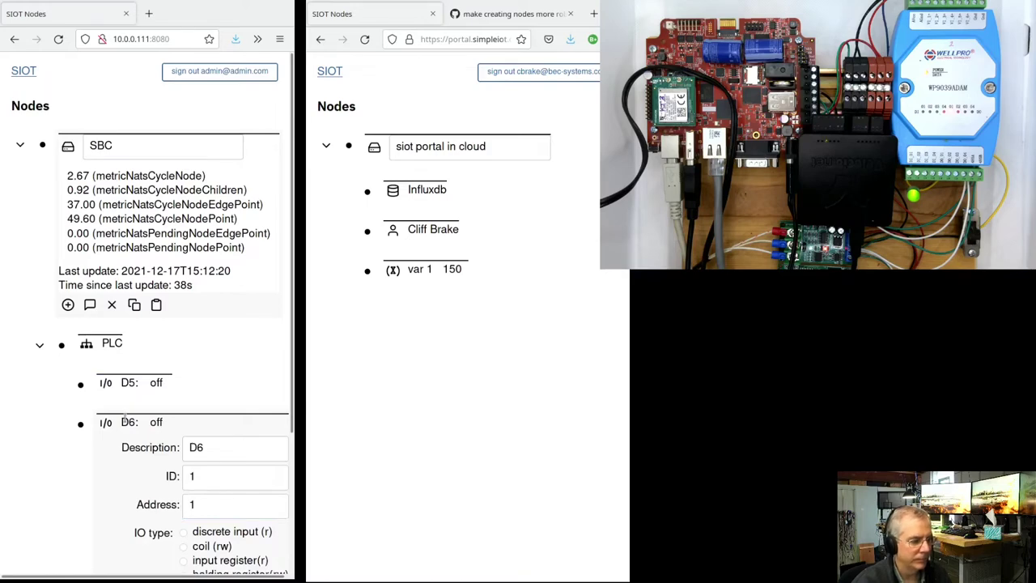
scroll(123, 417, down, 1)
scroll(113, 418, down, 3)
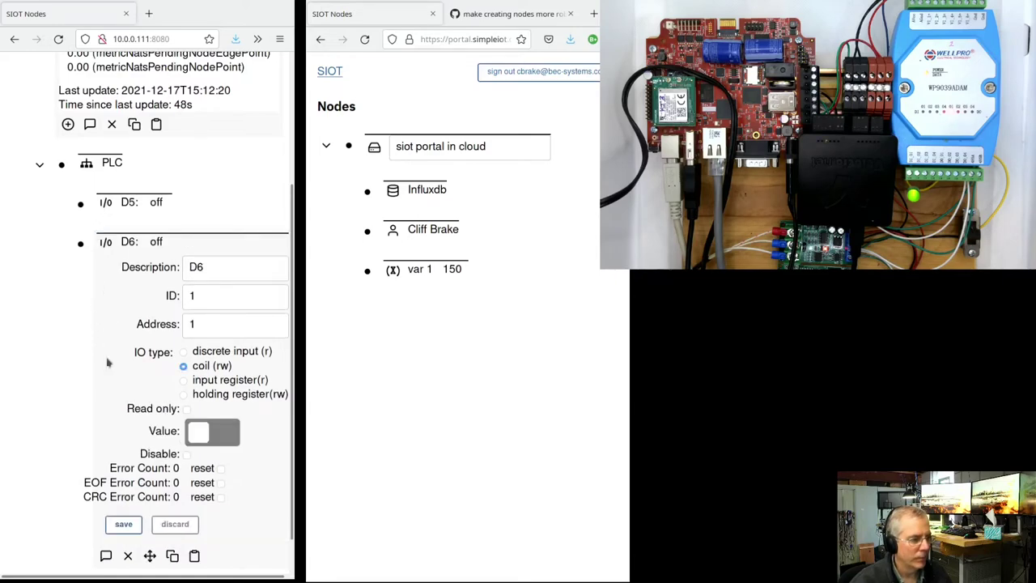
click(125, 525)
click(80, 243)
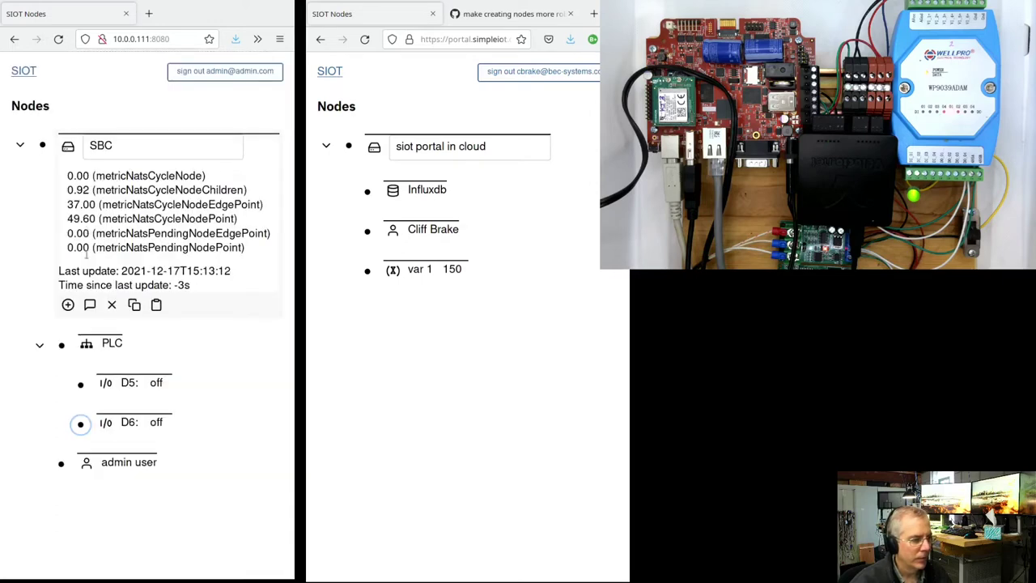
- Switch the D6 coil value on and save the command
click(80, 386)
scroll(81, 381, down, 3)
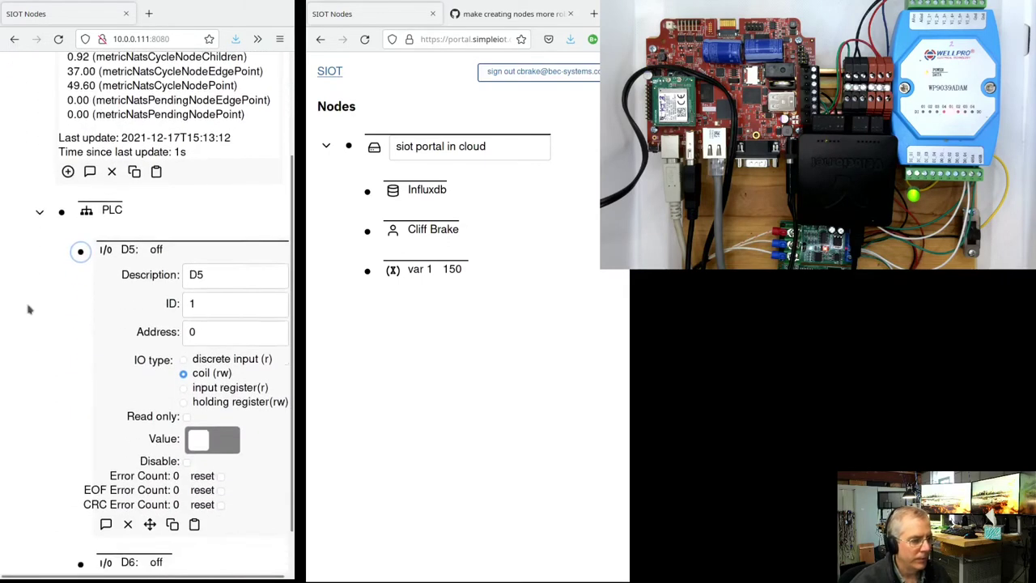
scroll(49, 324, down, 1)
click(78, 197)
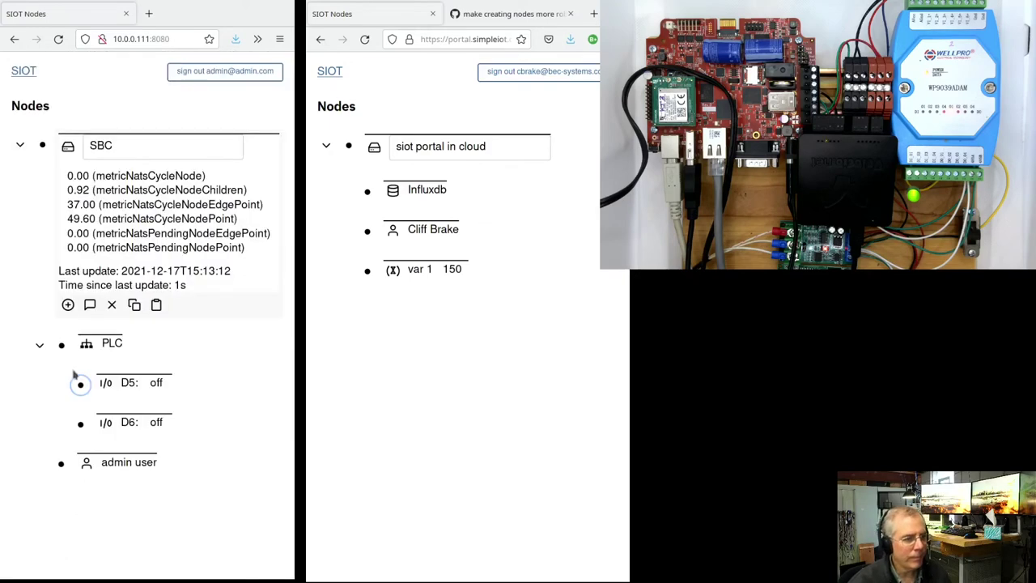
click(80, 422)
scroll(80, 405, down, 4)
click(197, 437)
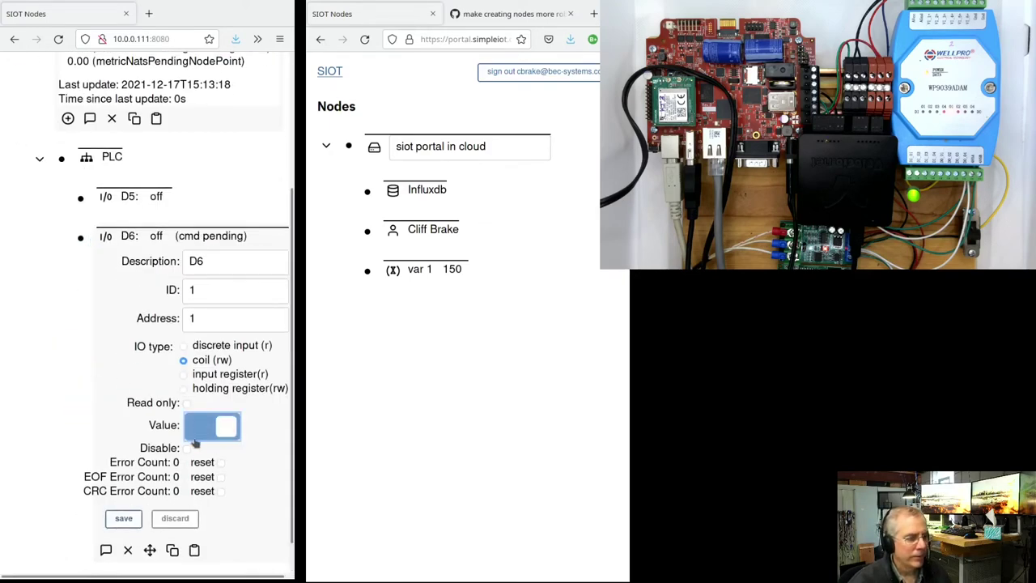
click(125, 519)
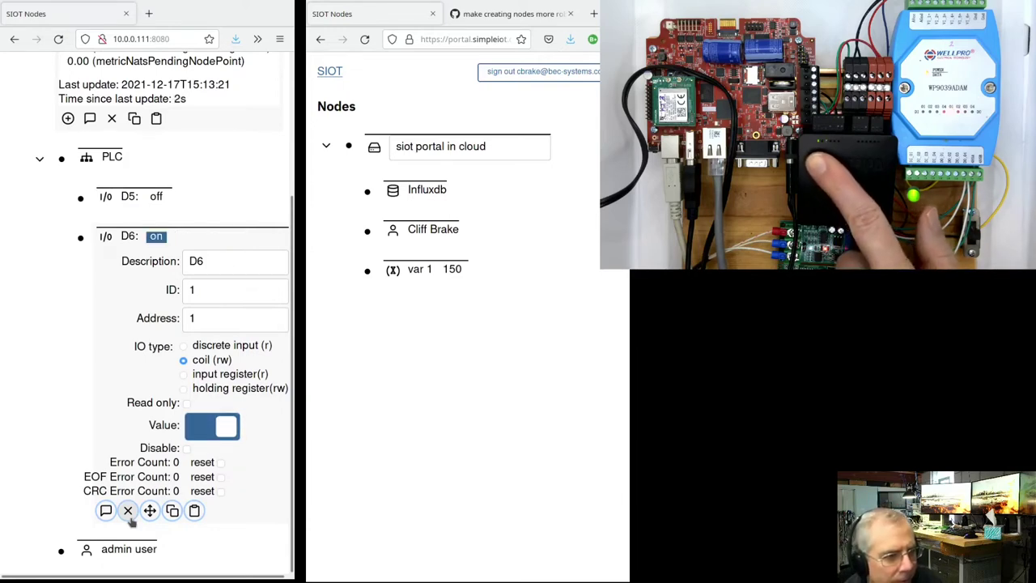
click(164, 448)
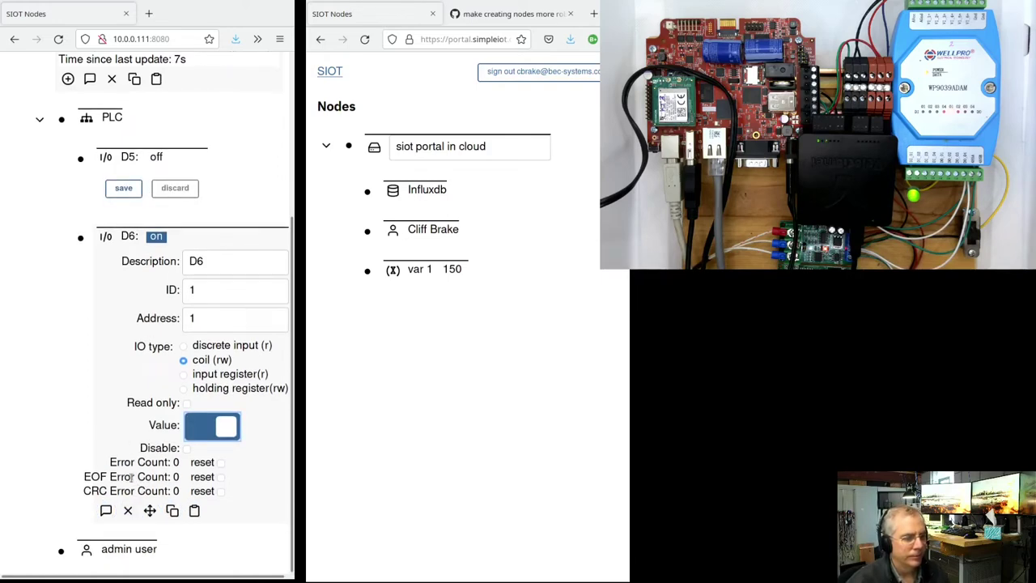
- Zoom out and cycle D6 off, on, off and on again, saving each change
key(ctrl+minus)
key(ctrl+minus)
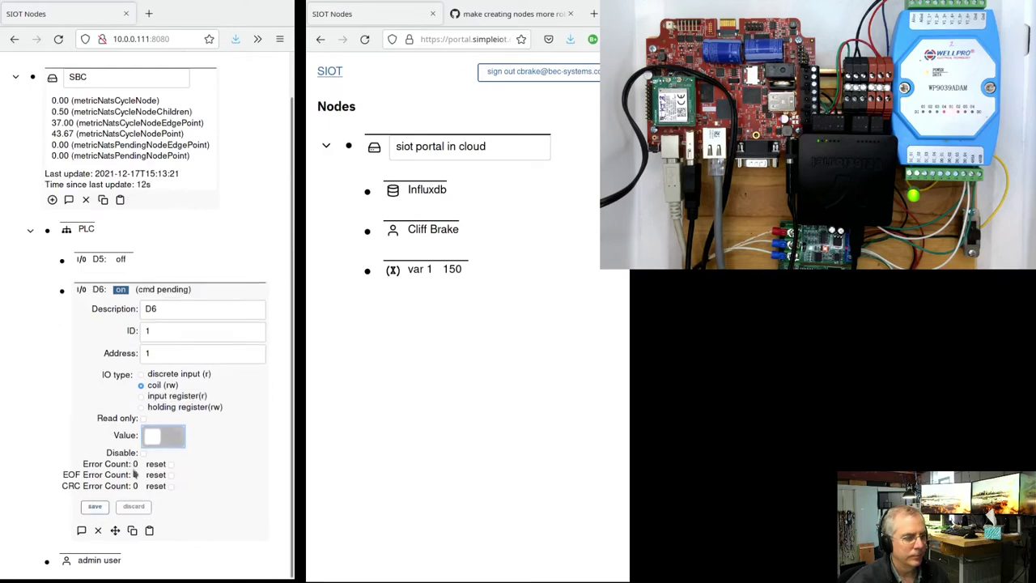
click(90, 505)
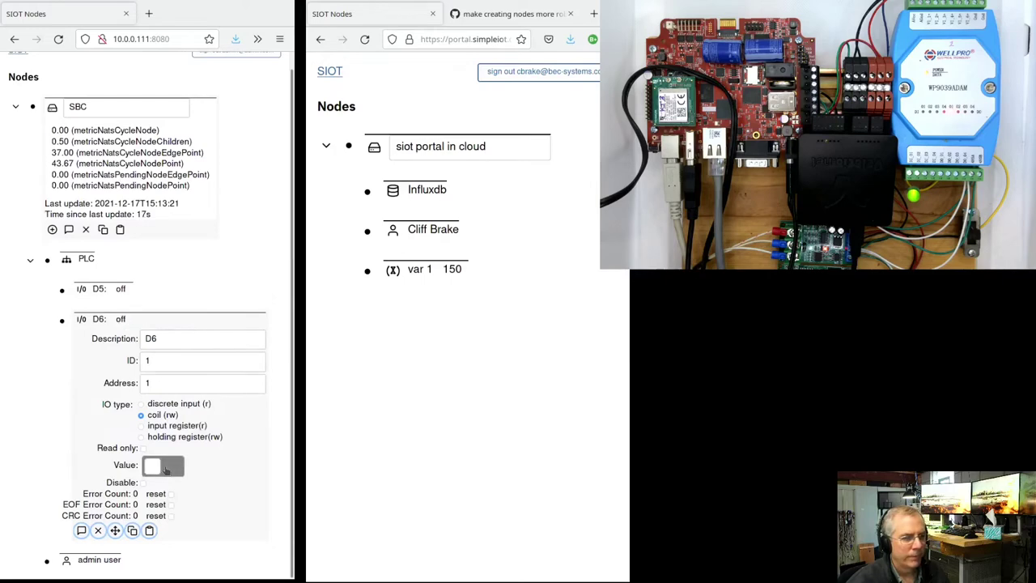
click(165, 467)
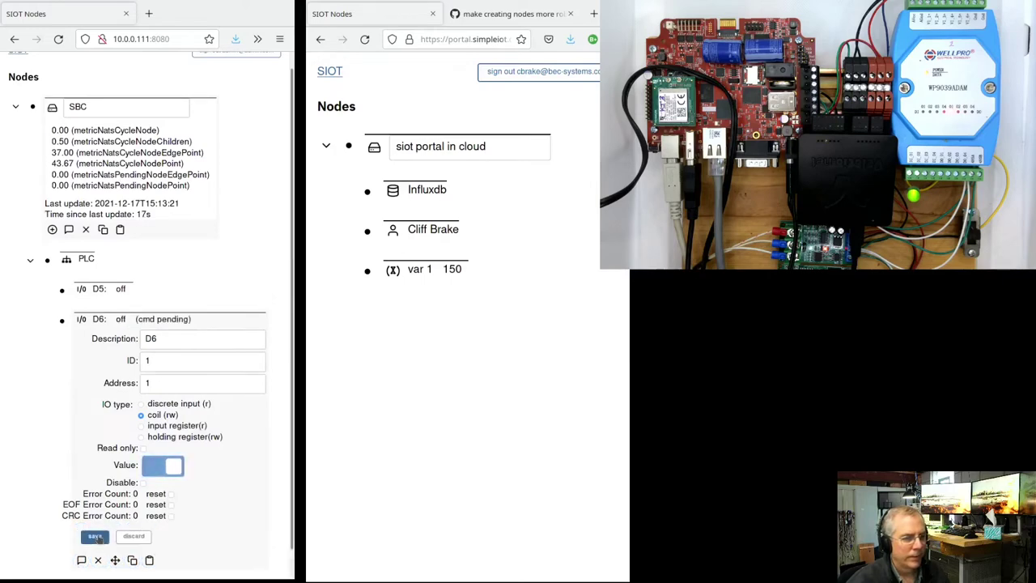
click(95, 537)
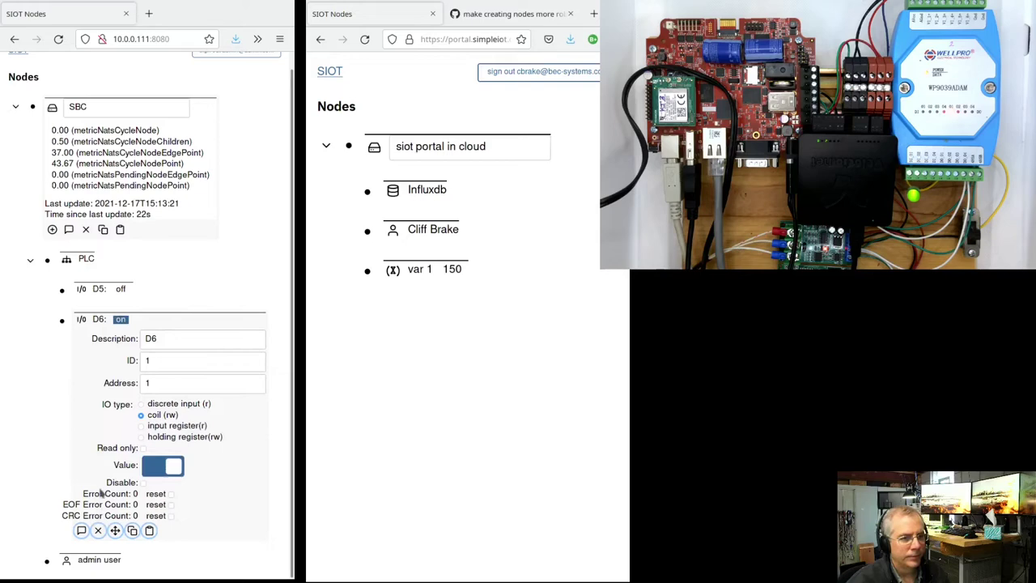
click(157, 464)
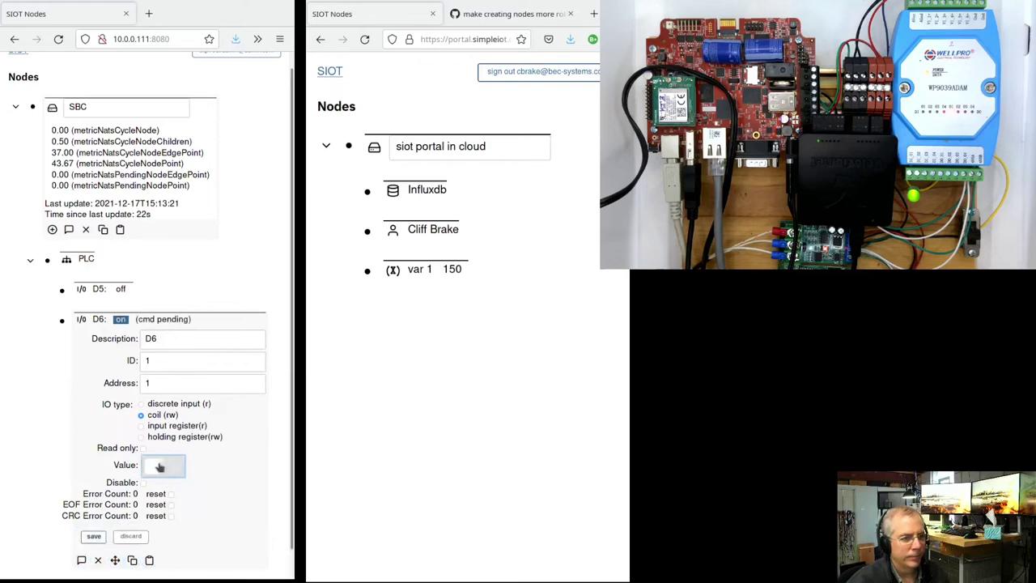
click(95, 537)
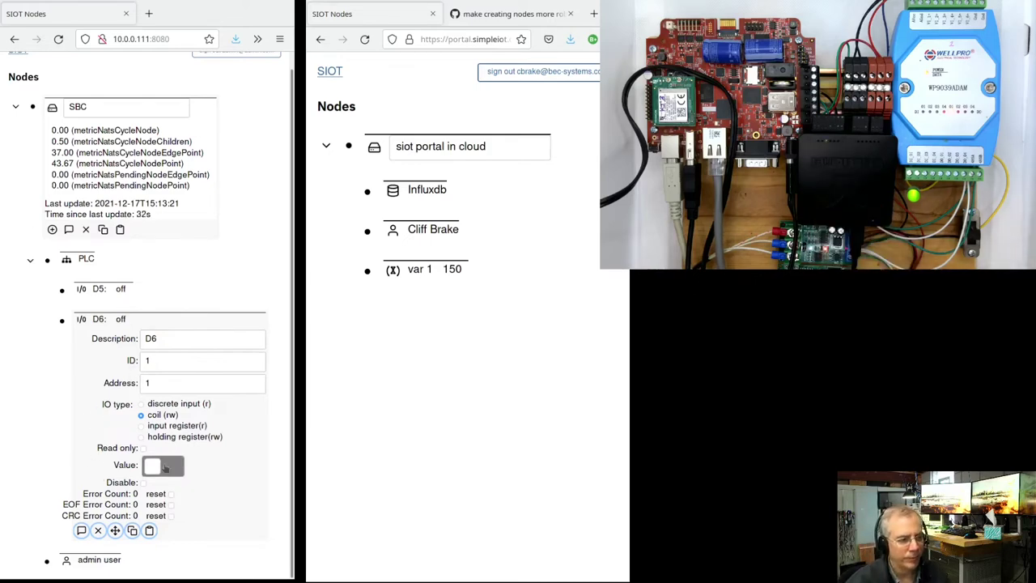
click(165, 467)
click(96, 538)
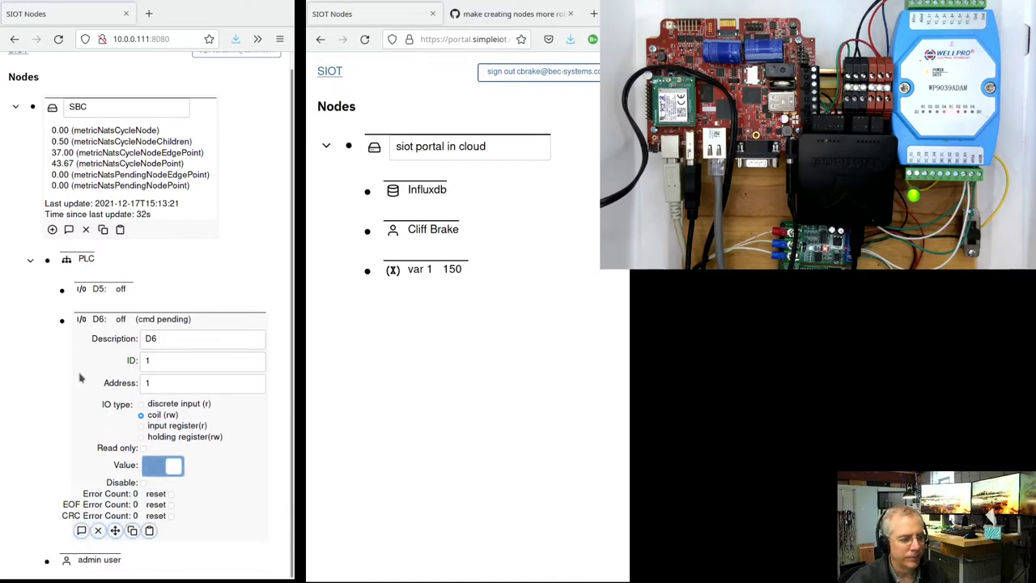
- Toggle D5 on and save, then switch it back off, save, and collapse its settings
click(62, 320)
click(62, 305)
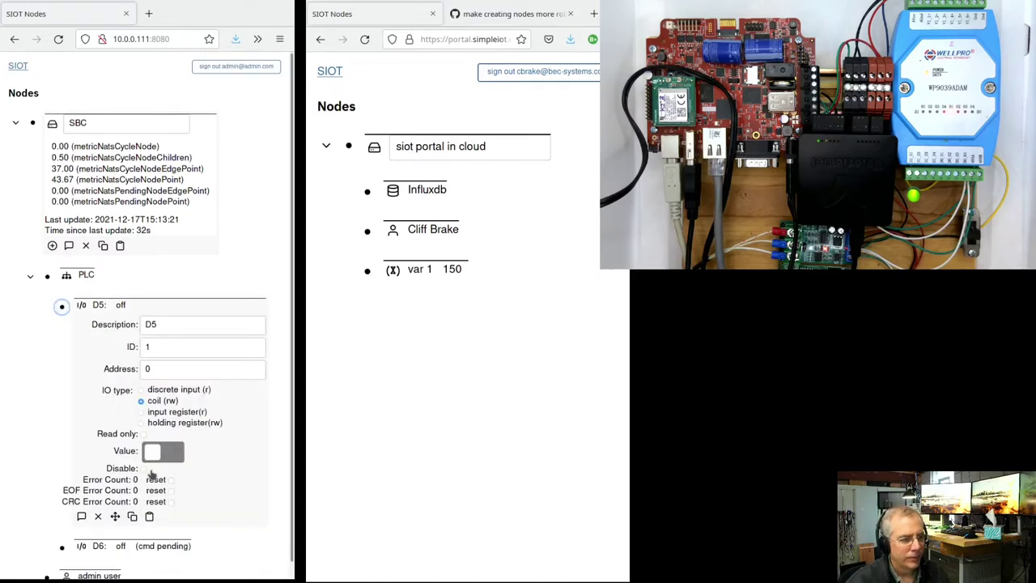
click(155, 455)
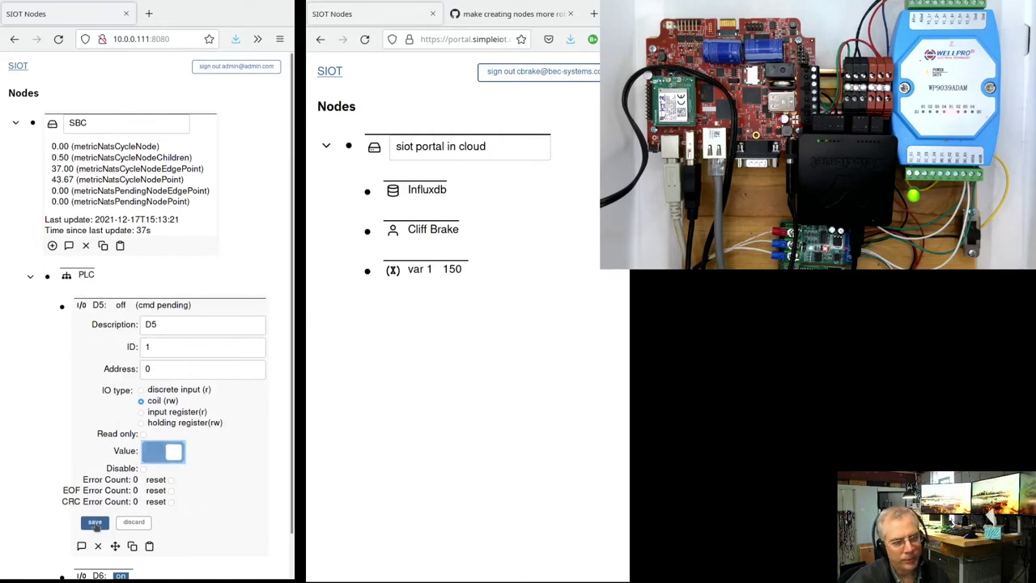
click(95, 522)
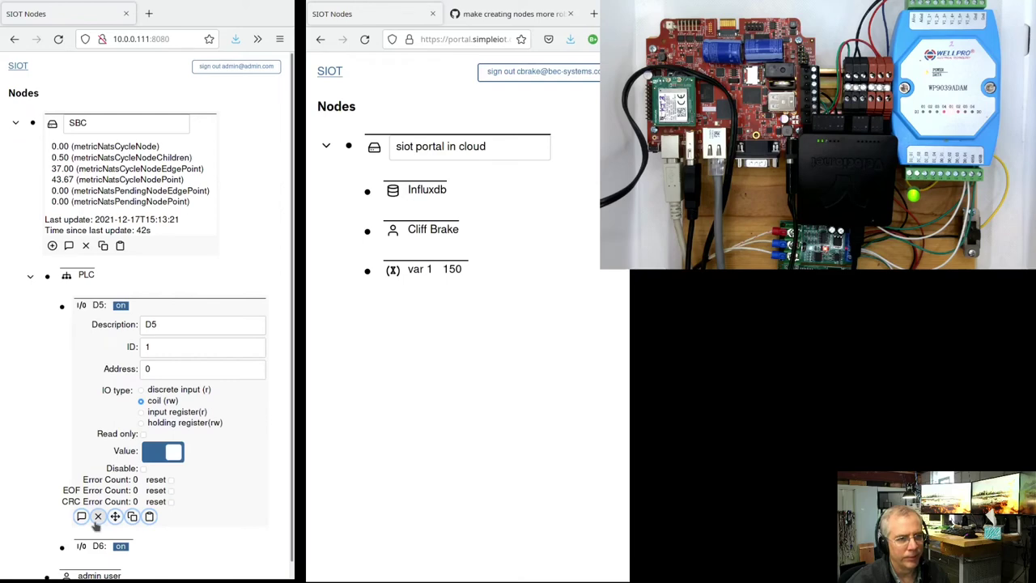
click(163, 451)
click(98, 524)
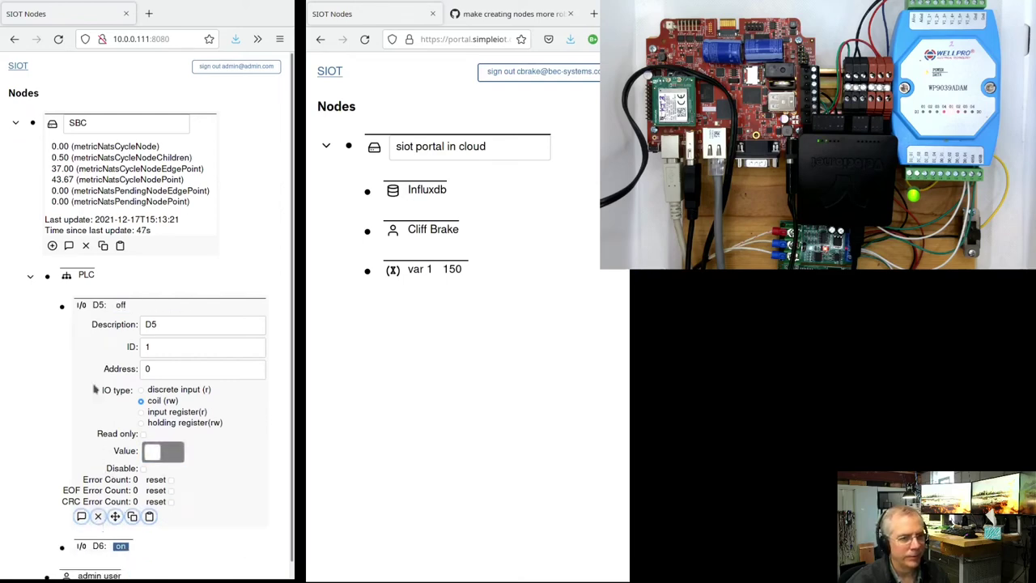
click(62, 307)
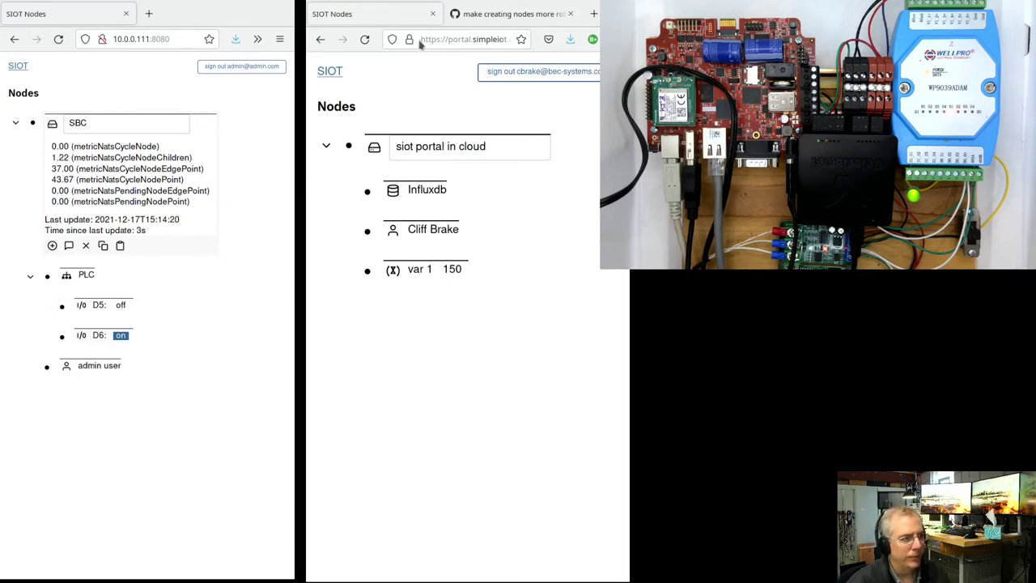
- Check the cloud portal's web address, then bring up the SBC's add-node type chooser
mouse_move(420, 44)
mouse_down()
mouse_move(438, 26)
mouse_move(502, 37)
mouse_move(423, 35)
mouse_up()
click(351, 211)
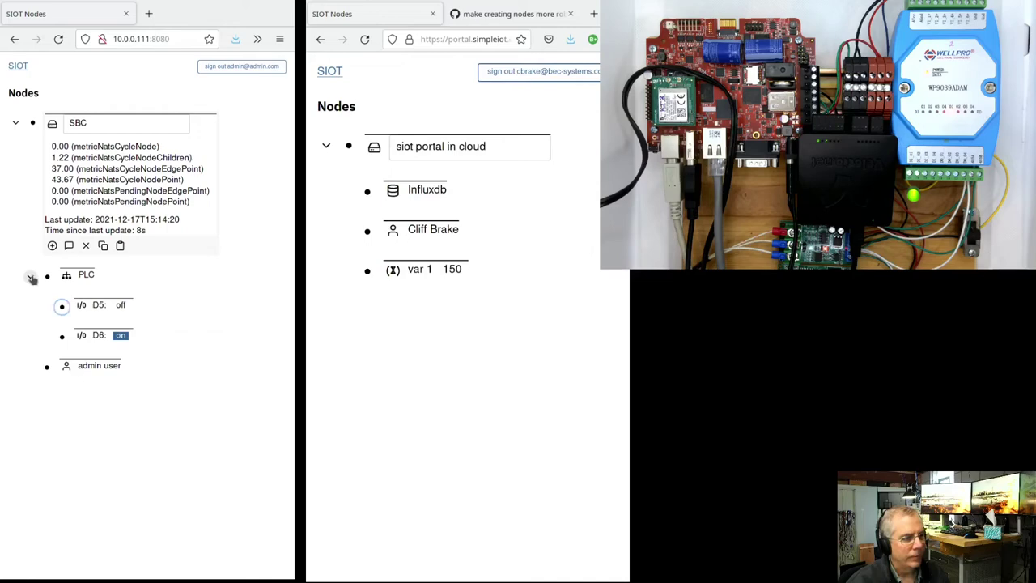
click(33, 123)
click(32, 123)
click(51, 244)
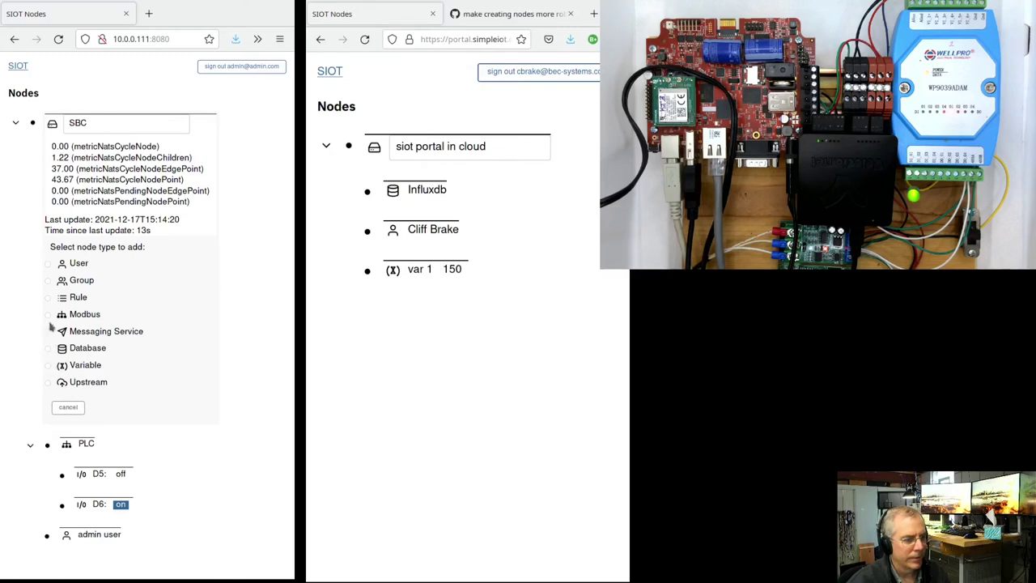
- Create the 'to cloud' Upstream node with URI nats://portal.simpleiot.org:4222 and save it
click(51, 381)
click(59, 408)
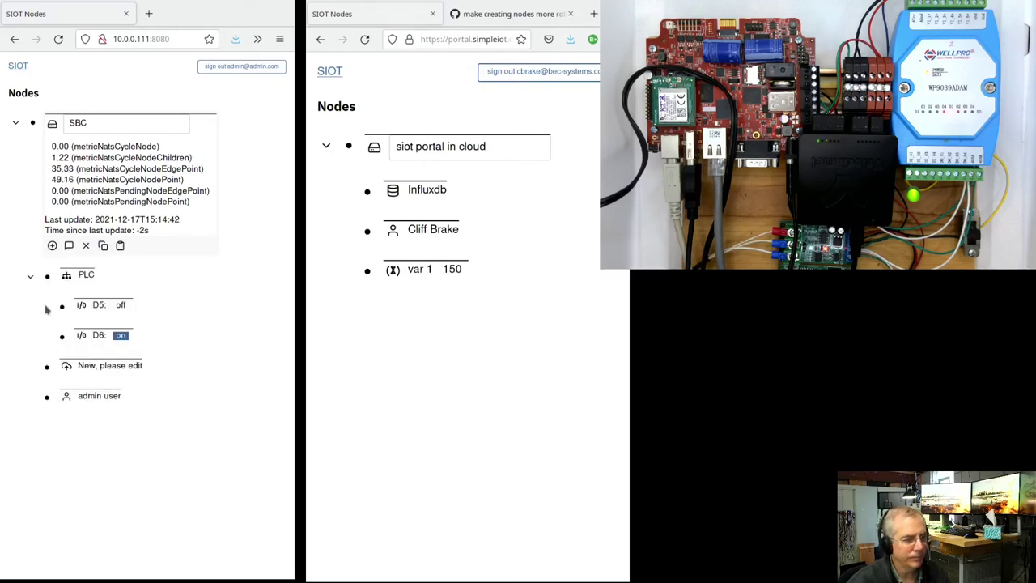
click(47, 366)
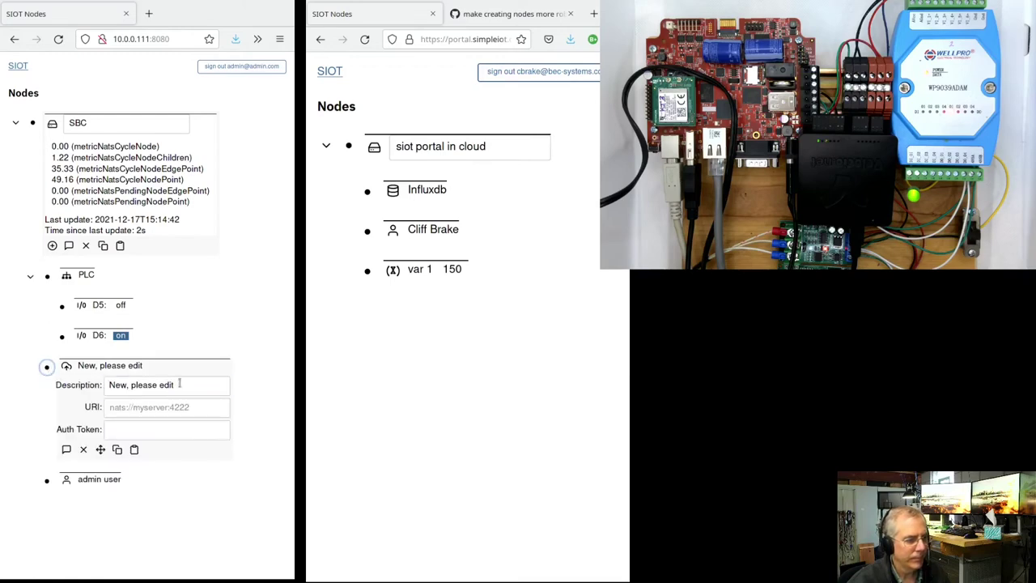
key(Tab)
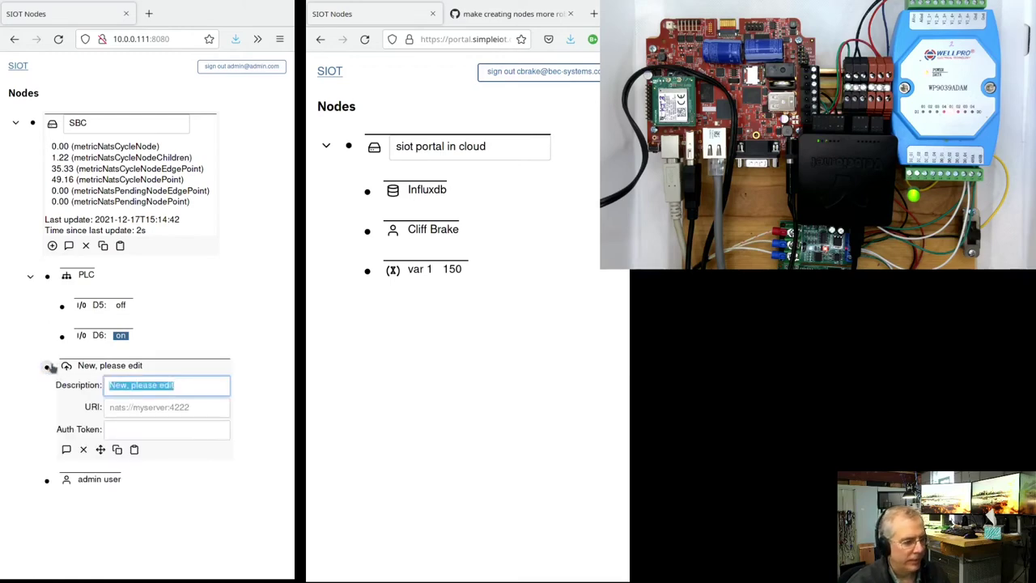
text(to cloud)
key(Tab)
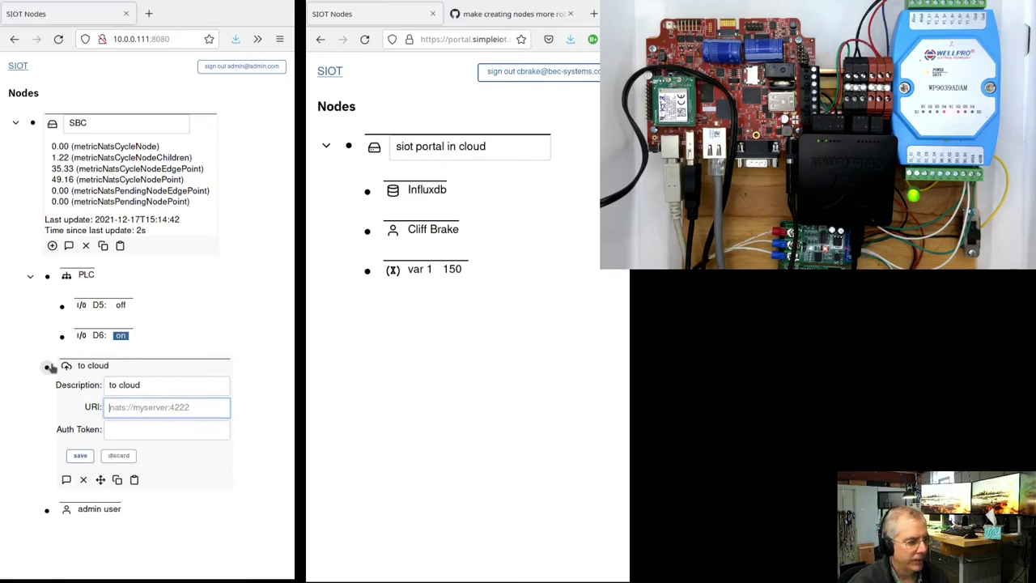
text(nats://portal.simpleiot.org:)
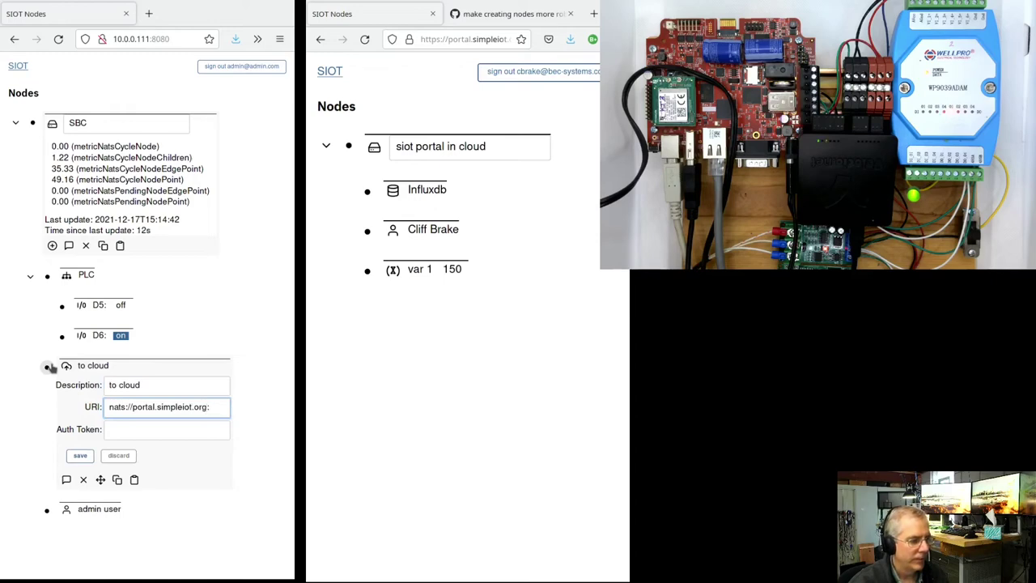
text(4222)
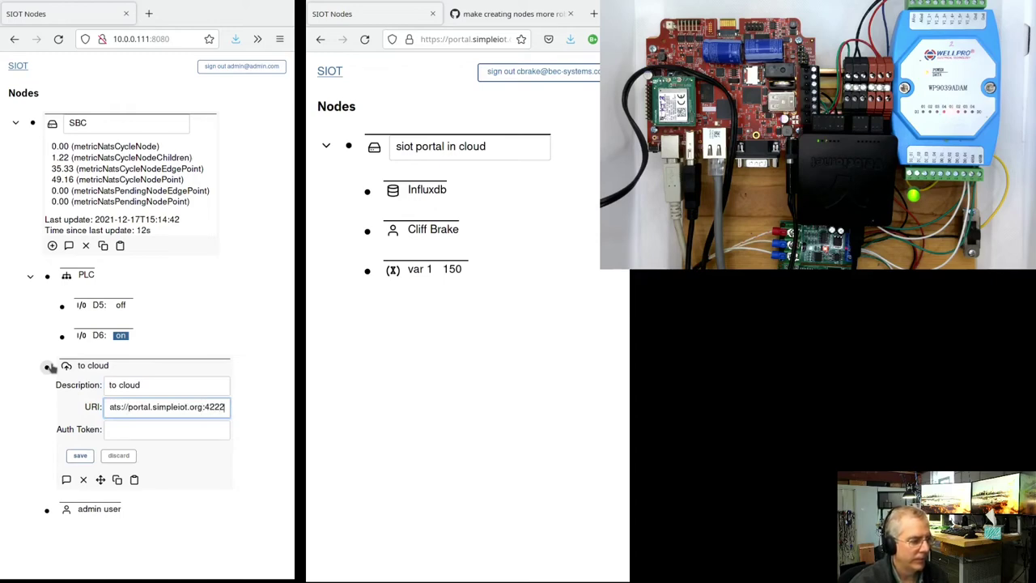
key(Tab)
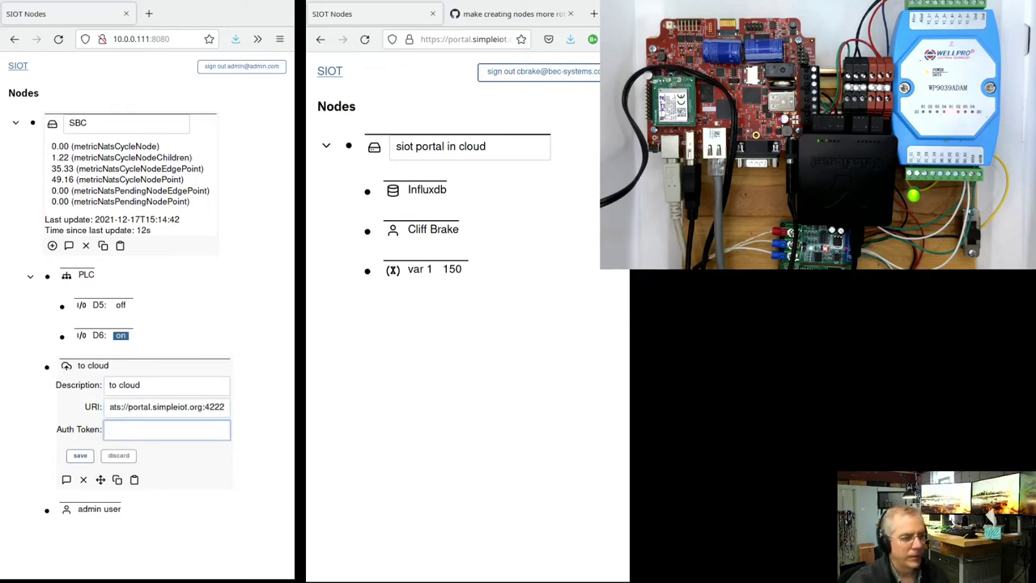
key(alt+Tab)
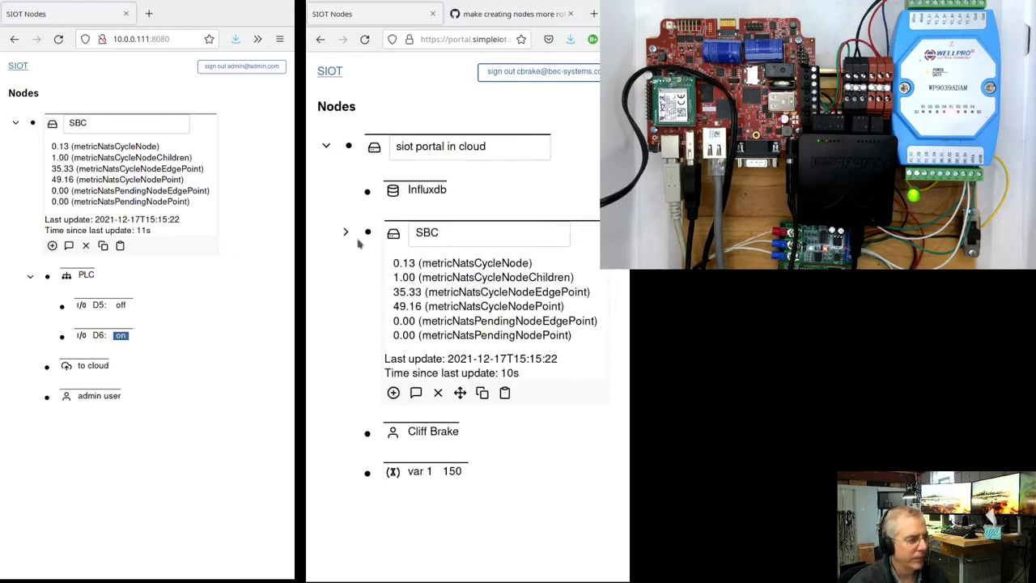
- Hide the metrics of the local SBC node and the mirrored SBC node in the cloud
click(33, 123)
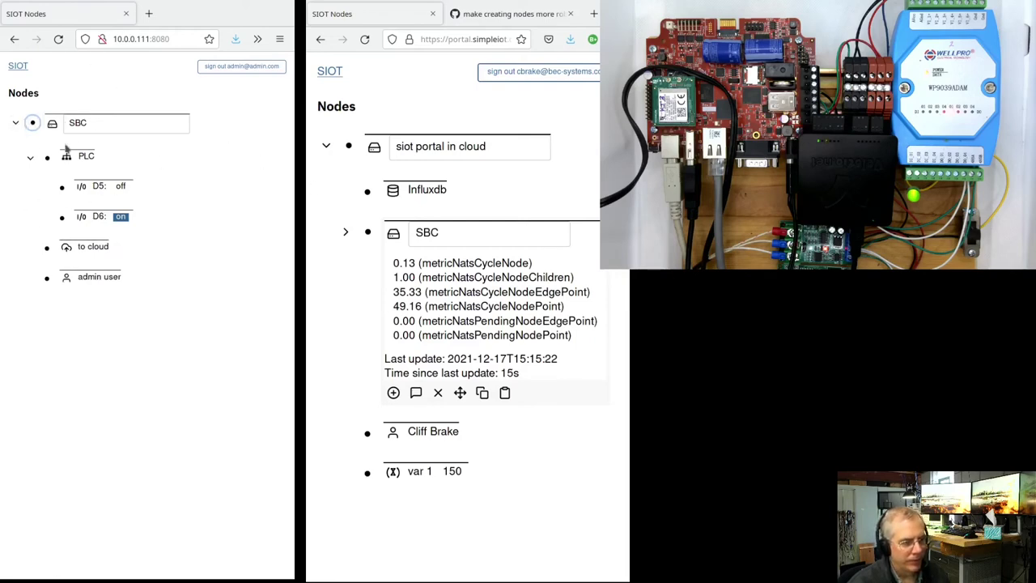
click(439, 232)
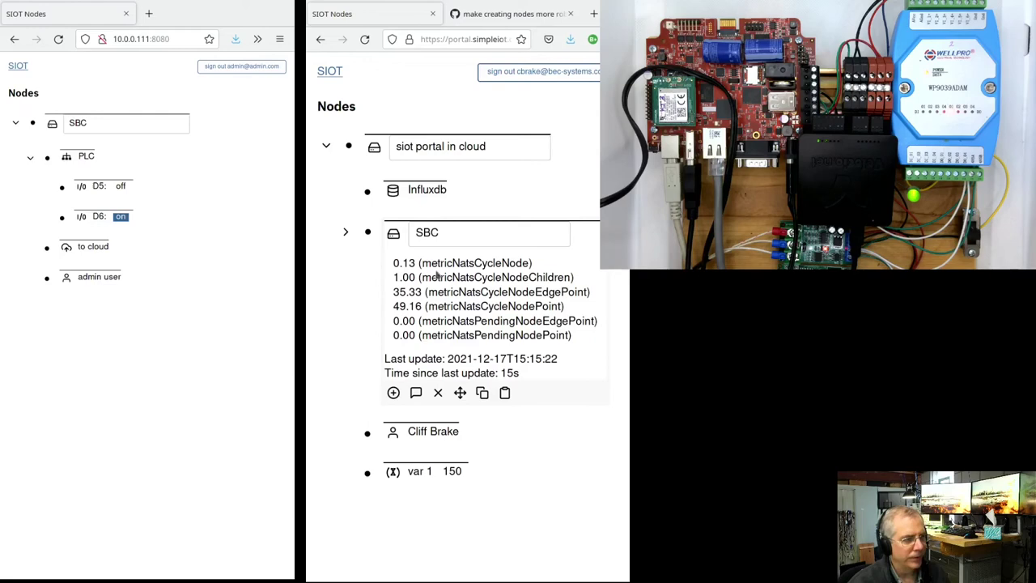
click(346, 232)
click(345, 233)
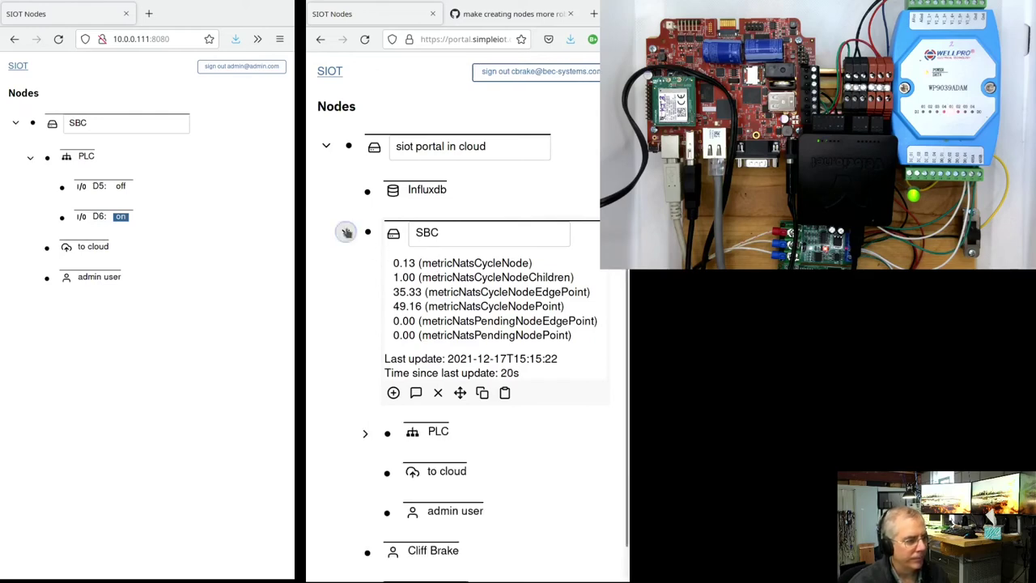
click(369, 233)
- Expand the mirrored SBC and its PLC to show coils D5 and D6, then open D6
click(346, 233)
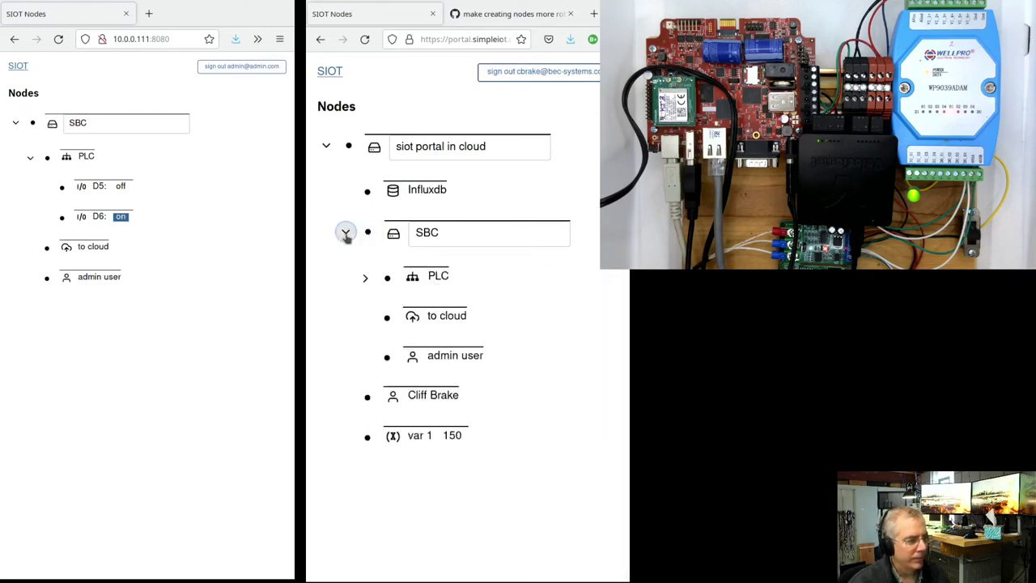
click(365, 277)
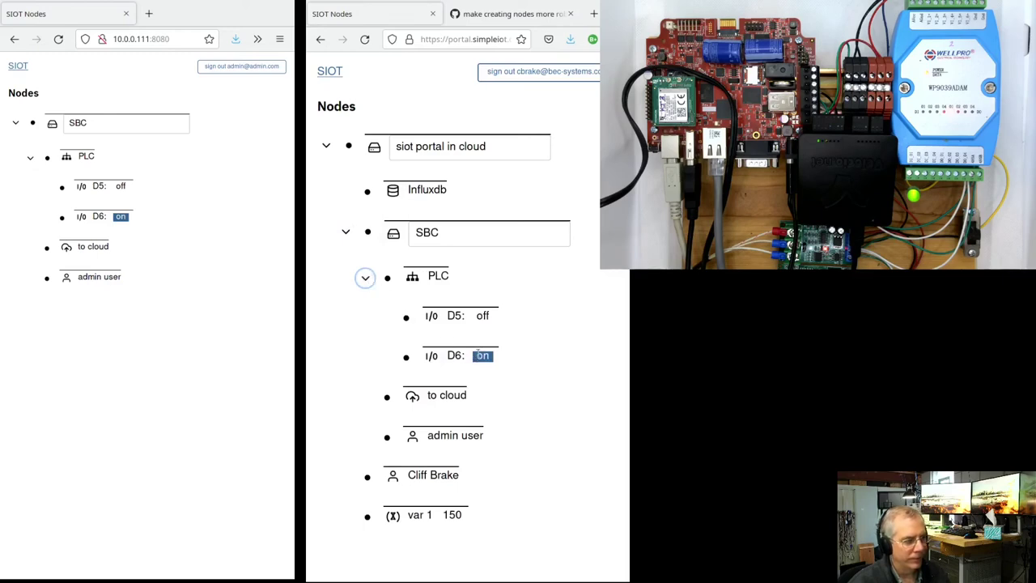
click(407, 357)
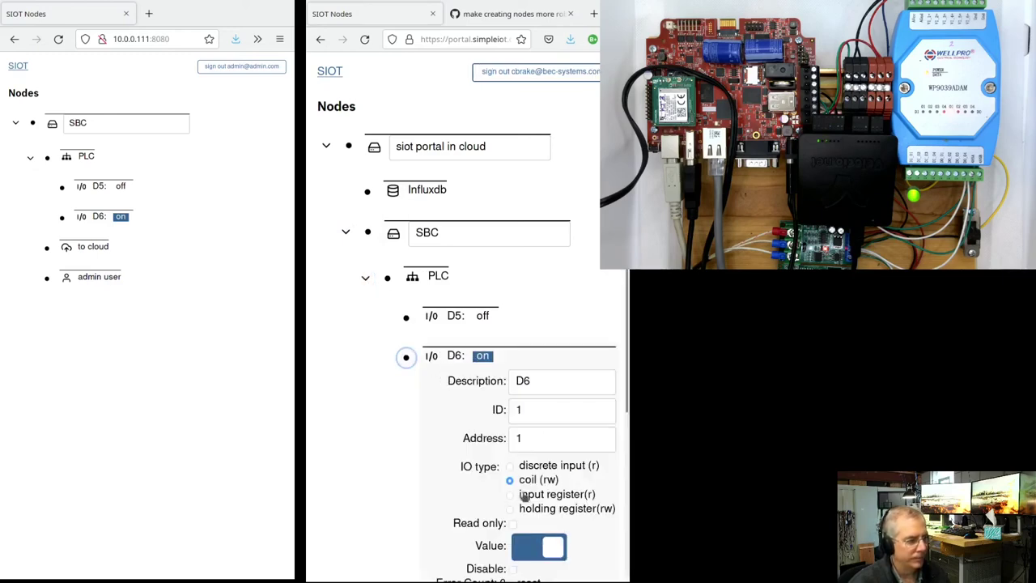
- From the cloud portal, switch coil D6 off and save, then switch it back on
key(ctrl+minus)
click(485, 433)
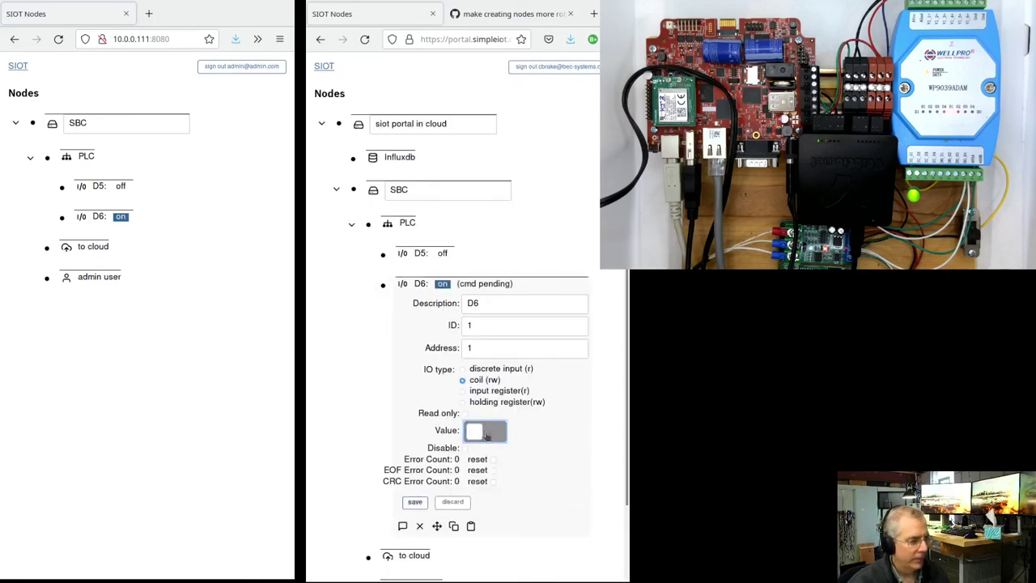
click(416, 502)
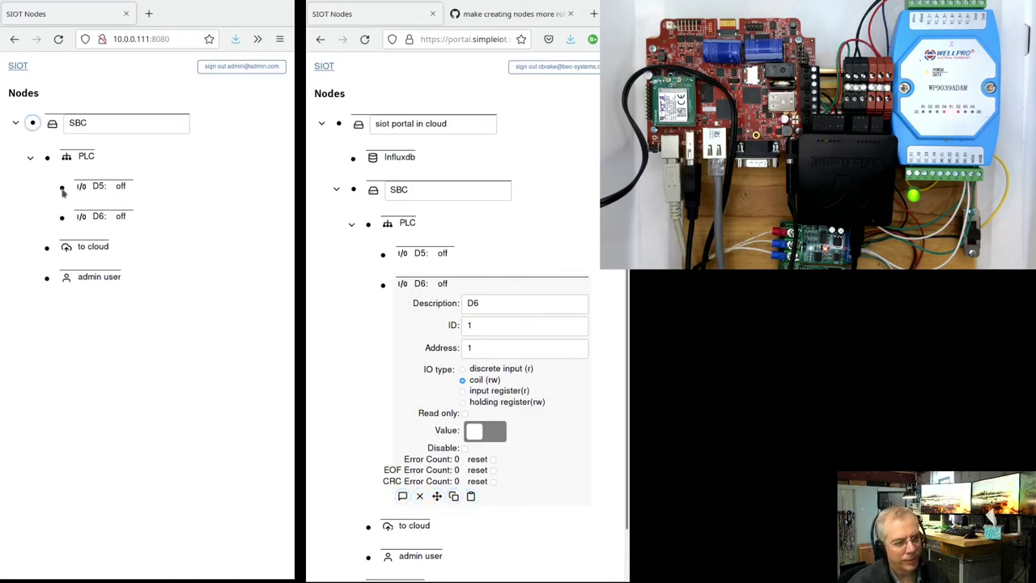
click(481, 435)
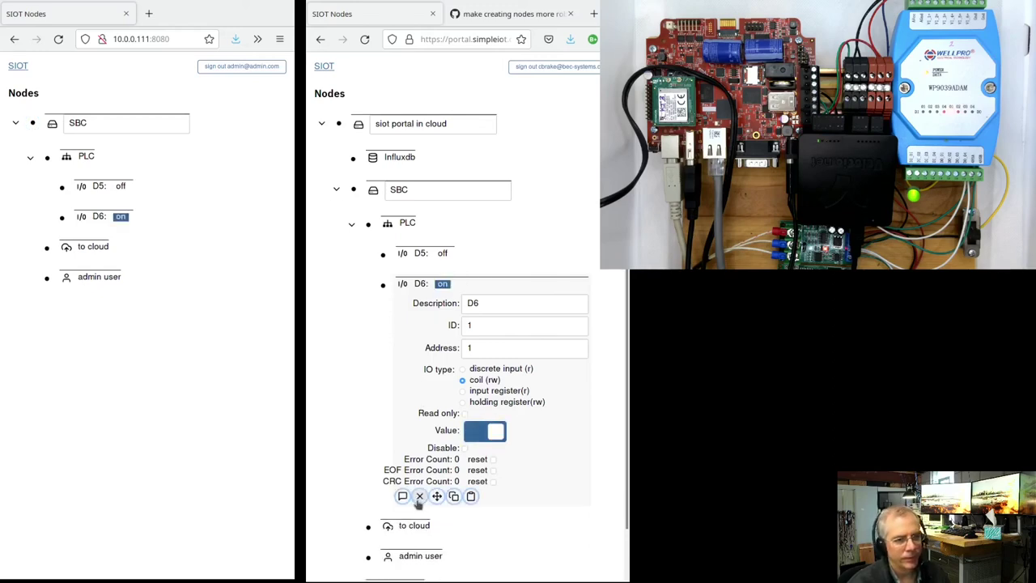
- Open coil D5 in the cloud portal, set its value on and save it
click(384, 254)
click(494, 408)
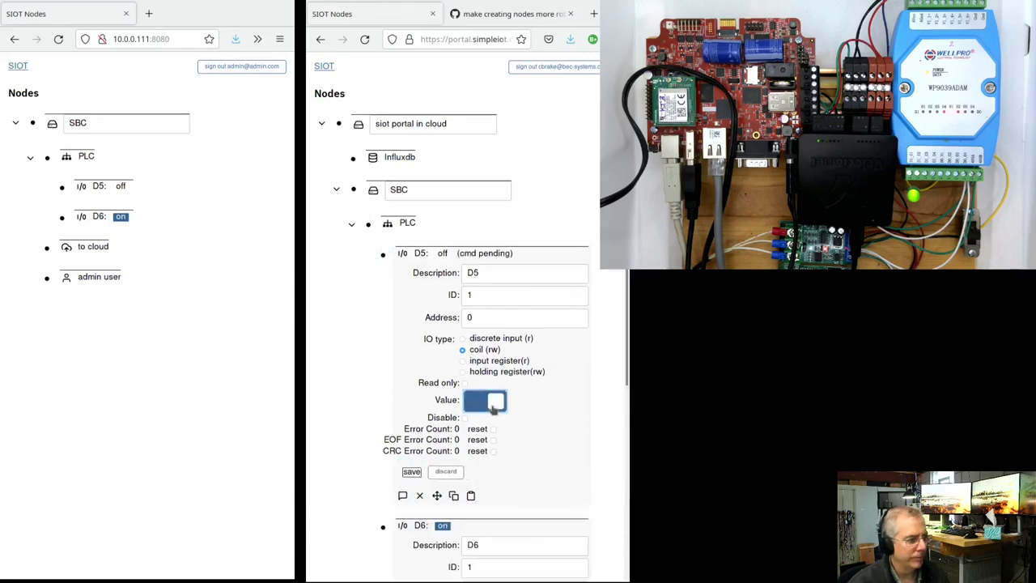
click(411, 472)
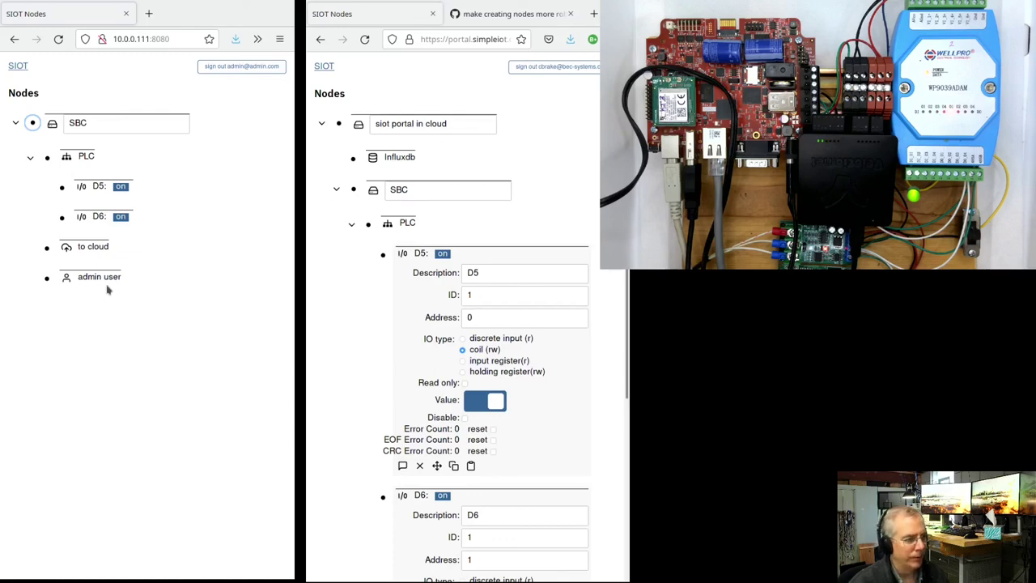
click(386, 284)
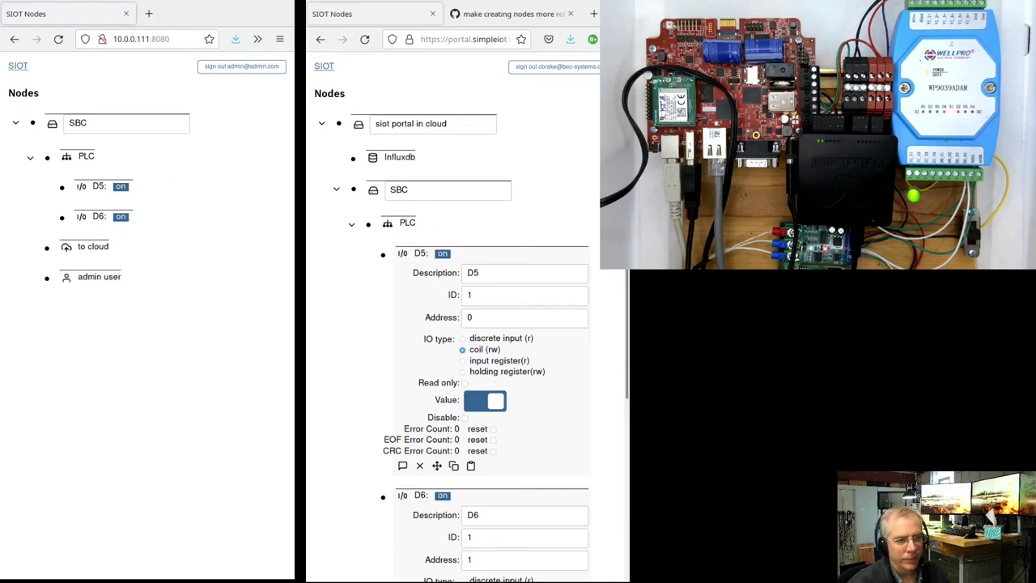
click(203, 289)
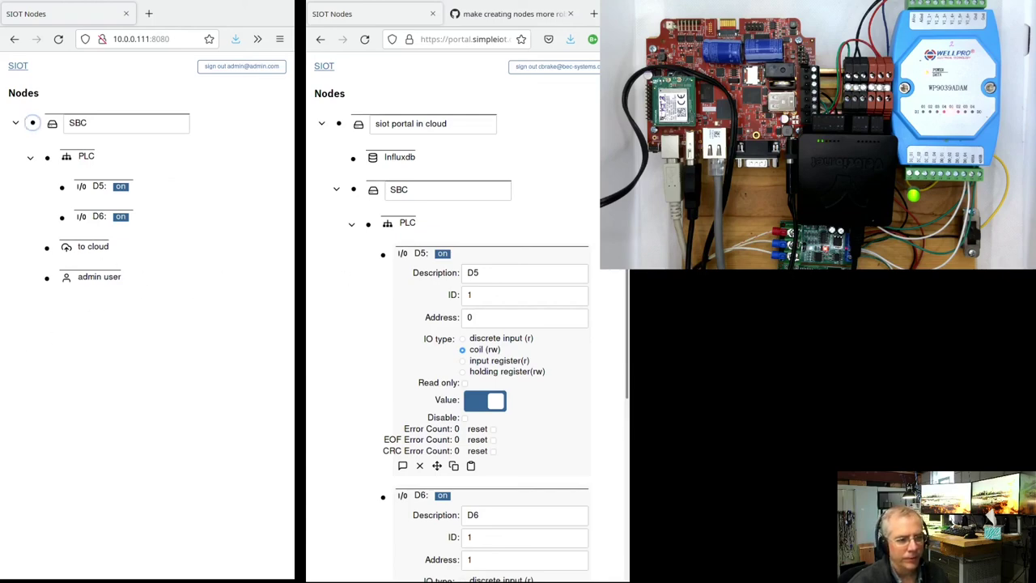